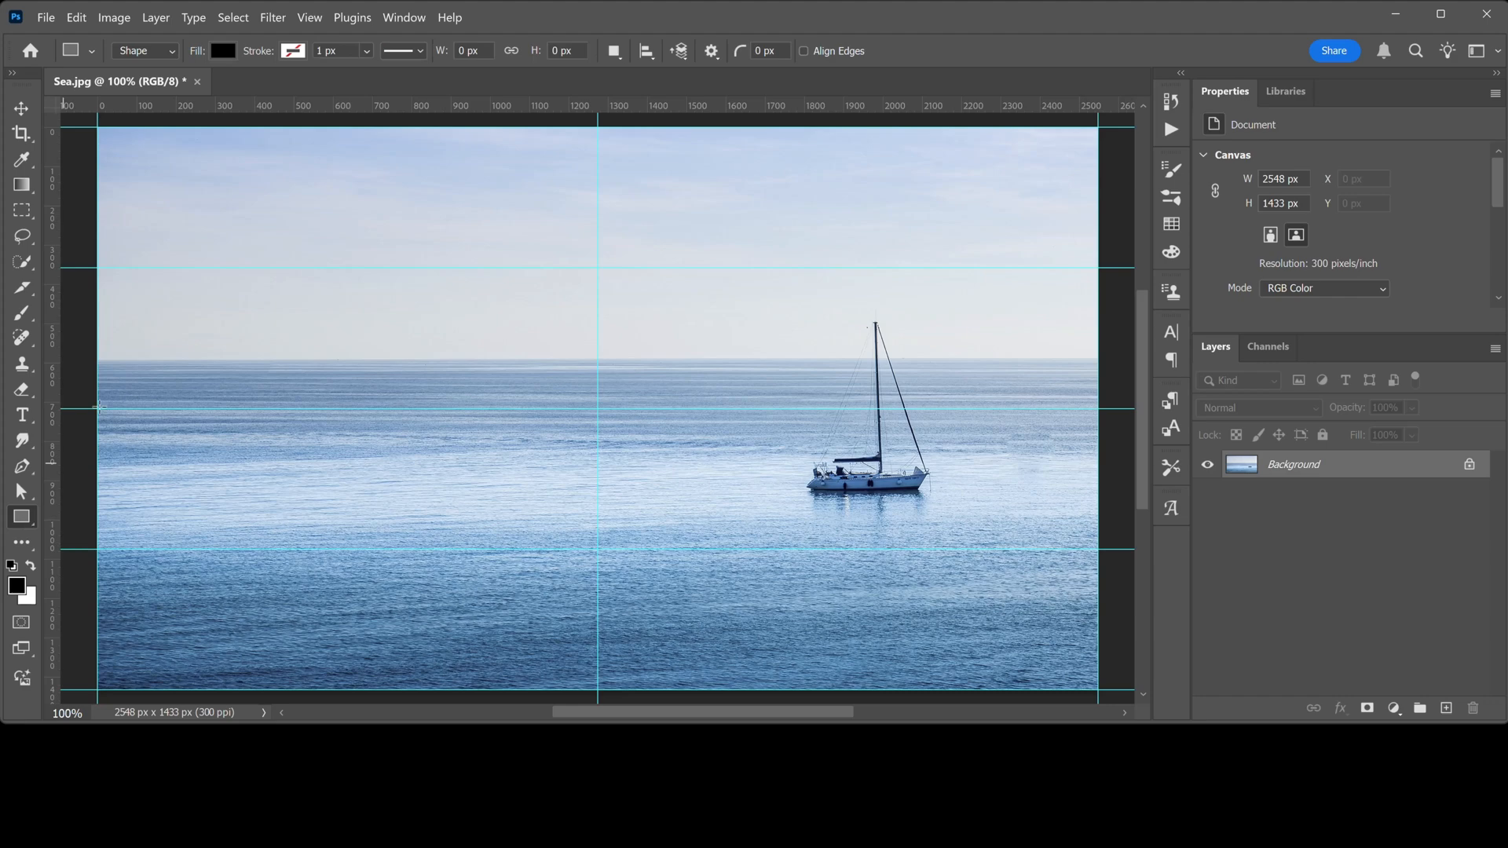
Set the Rectangle tool to Shape mode with a dark blue fill from the recent colours and no stroke
{"action": "left_click", "coordinate": [172, 52]}
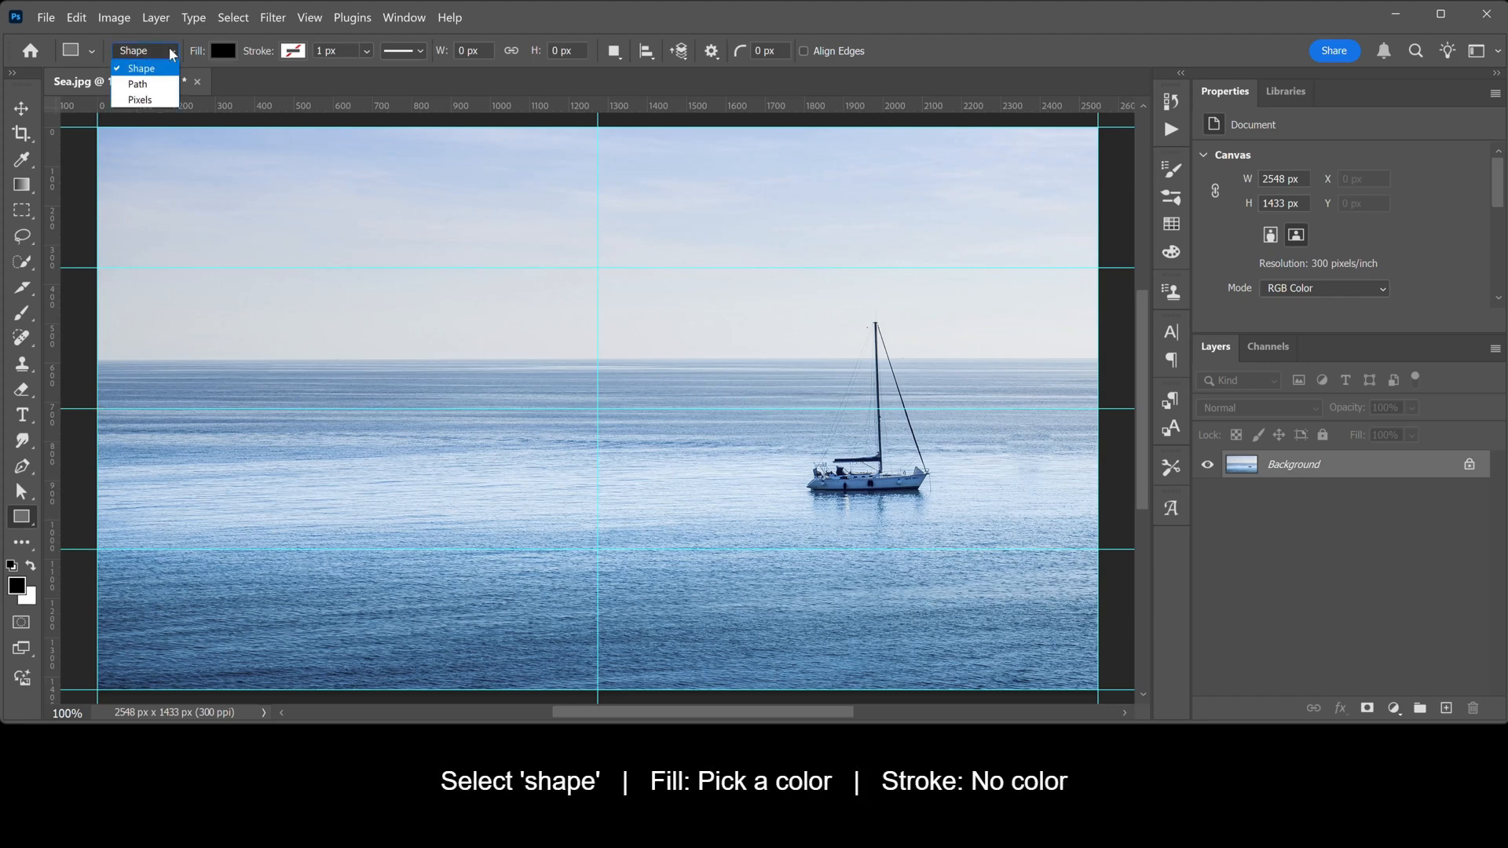
{"action": "left_click", "coordinate": [172, 54]}
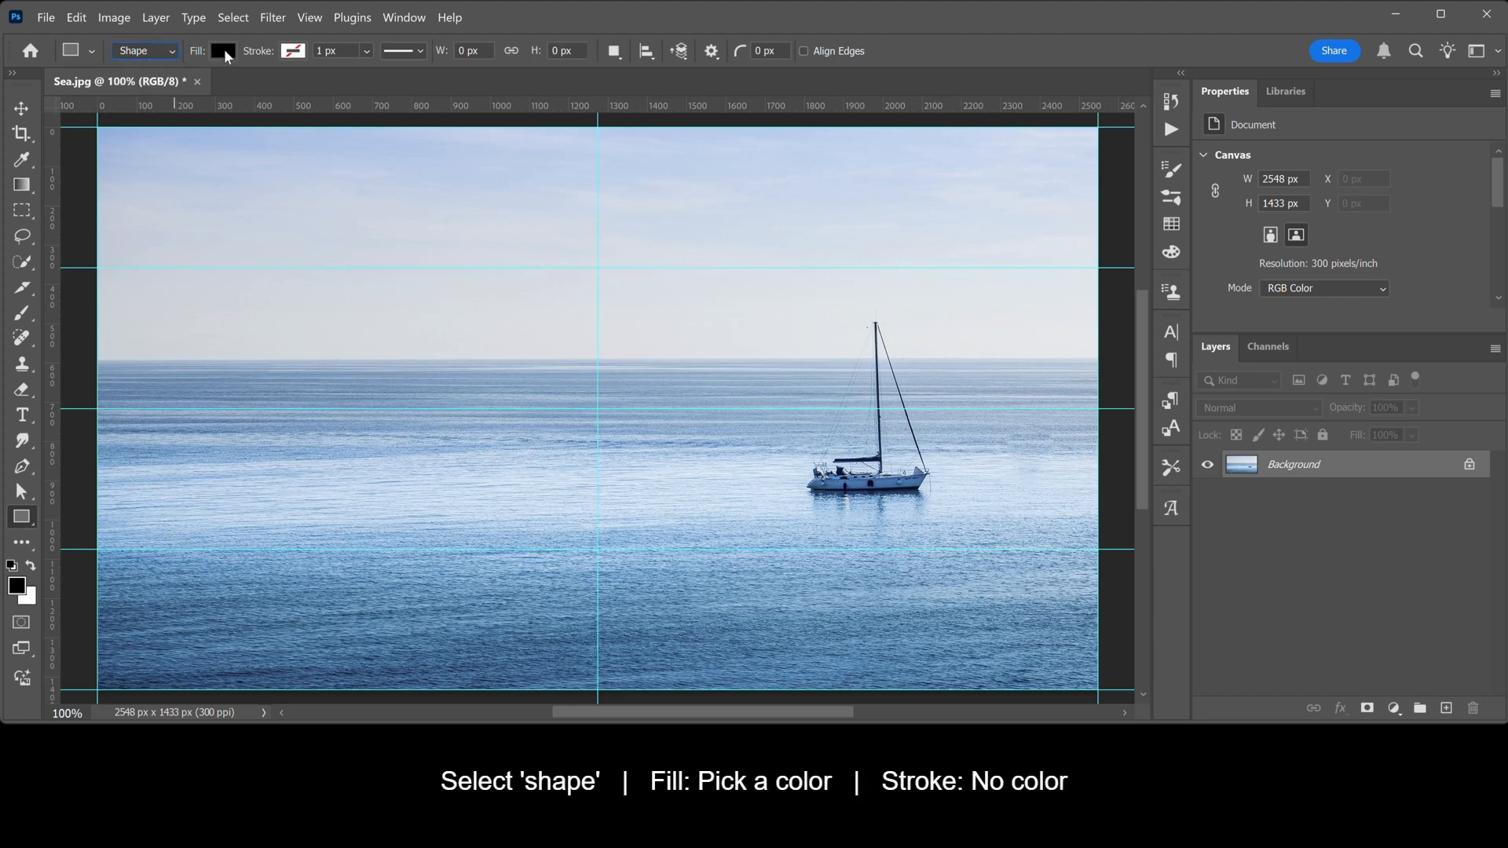
{"action": "left_click", "coordinate": [224, 52]}
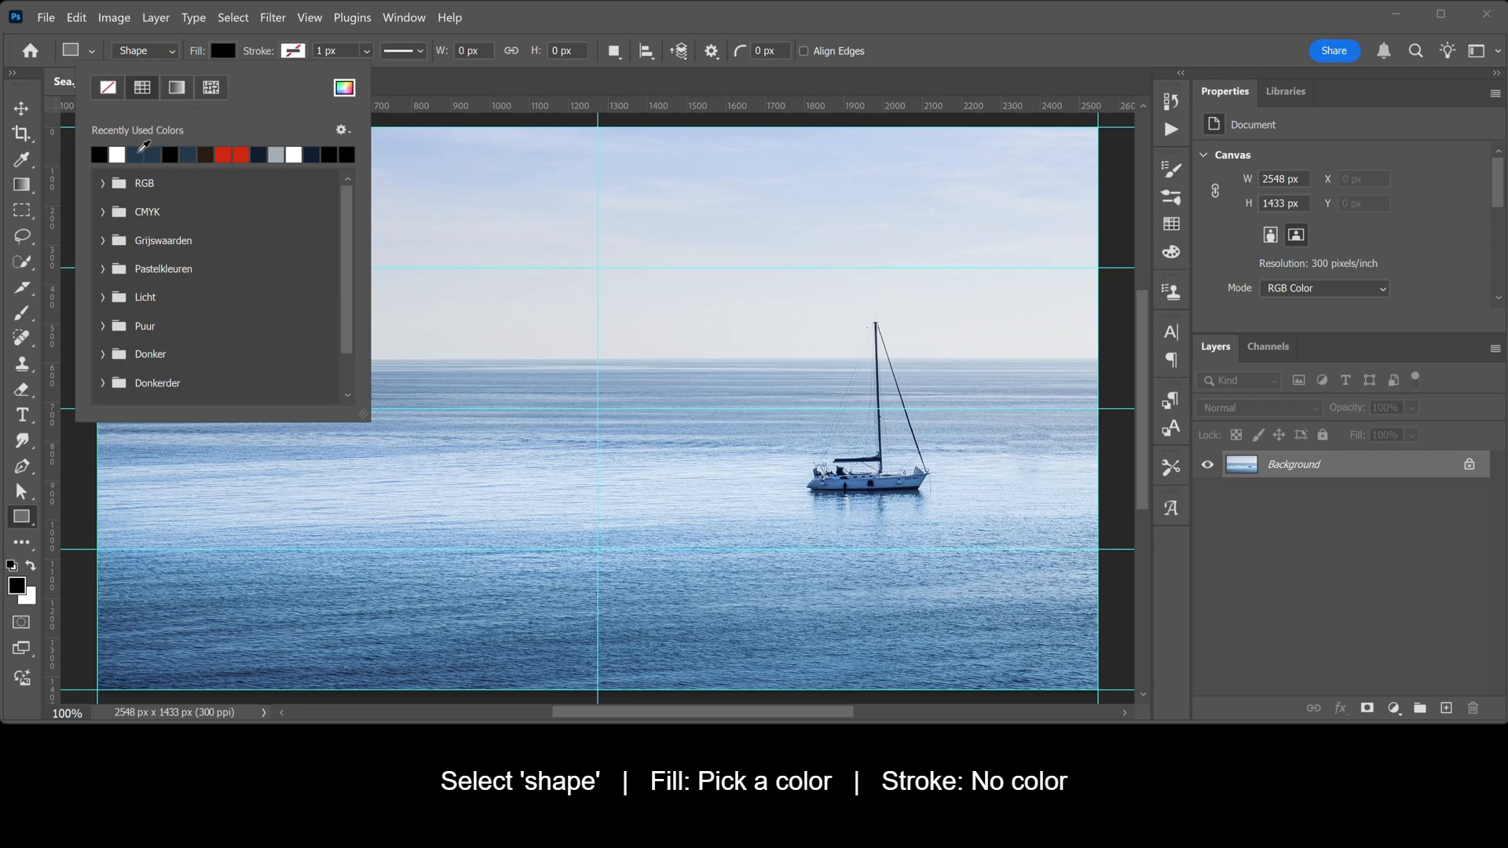
{"action": "left_click", "coordinate": [143, 153]}
{"action": "left_click", "coordinate": [290, 55]}
{"action": "left_click", "coordinate": [292, 53]}
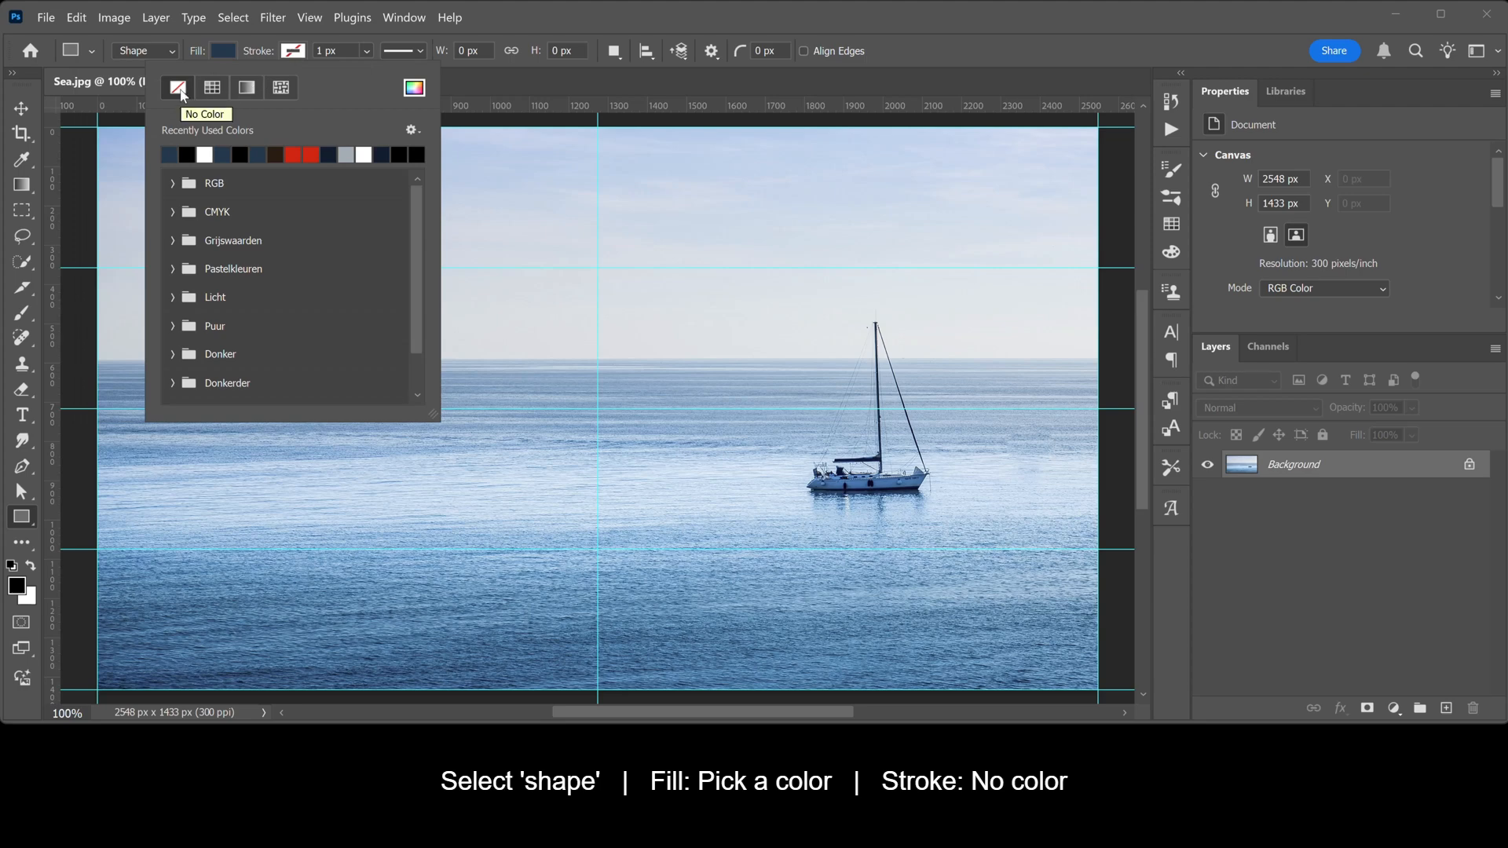
{"action": "left_click", "coordinate": [181, 90]}
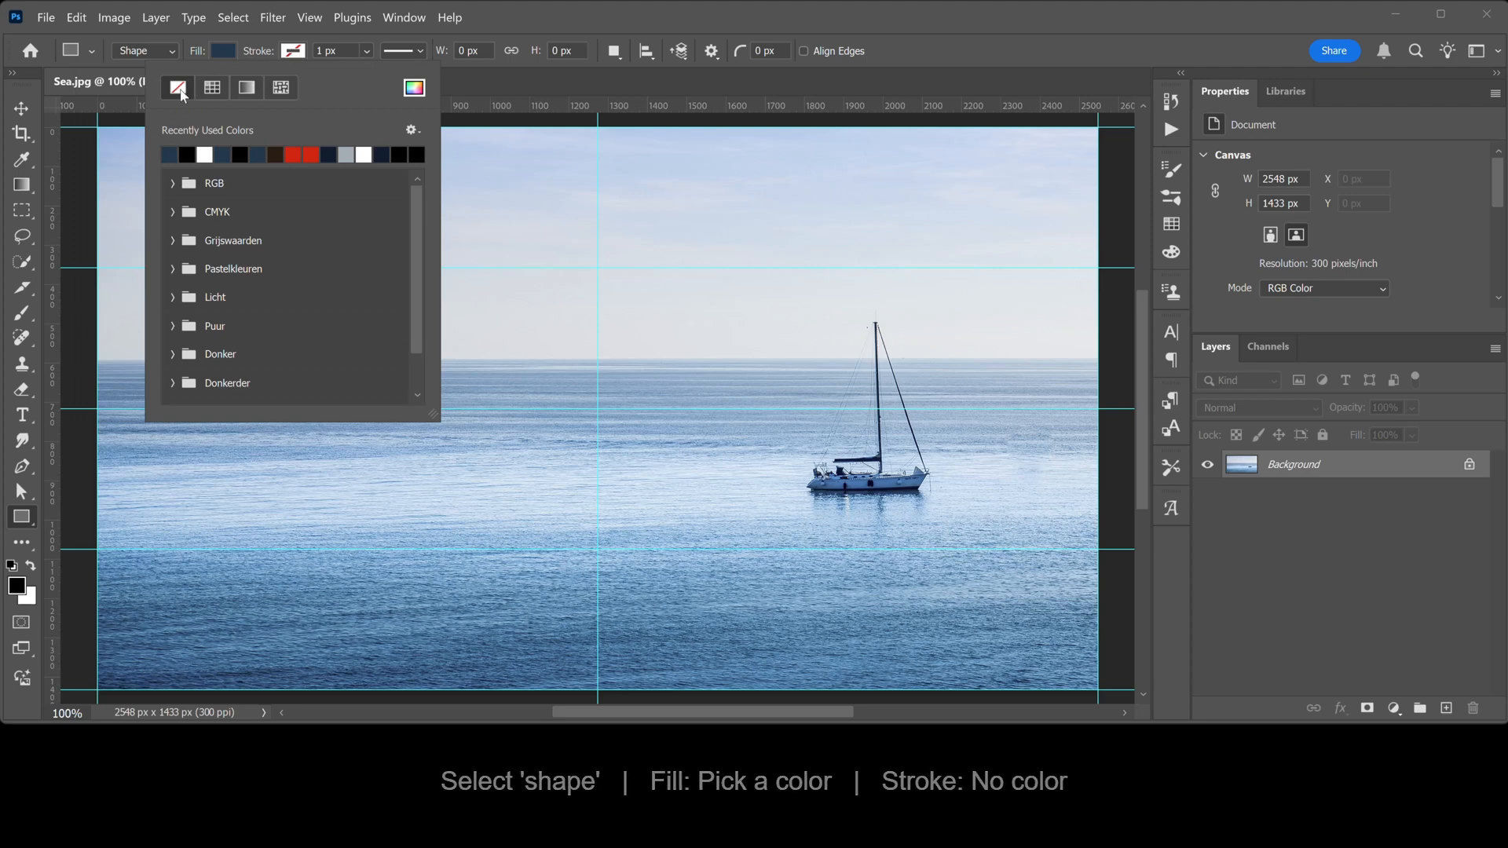
{"action": "key", "text": "Return"}
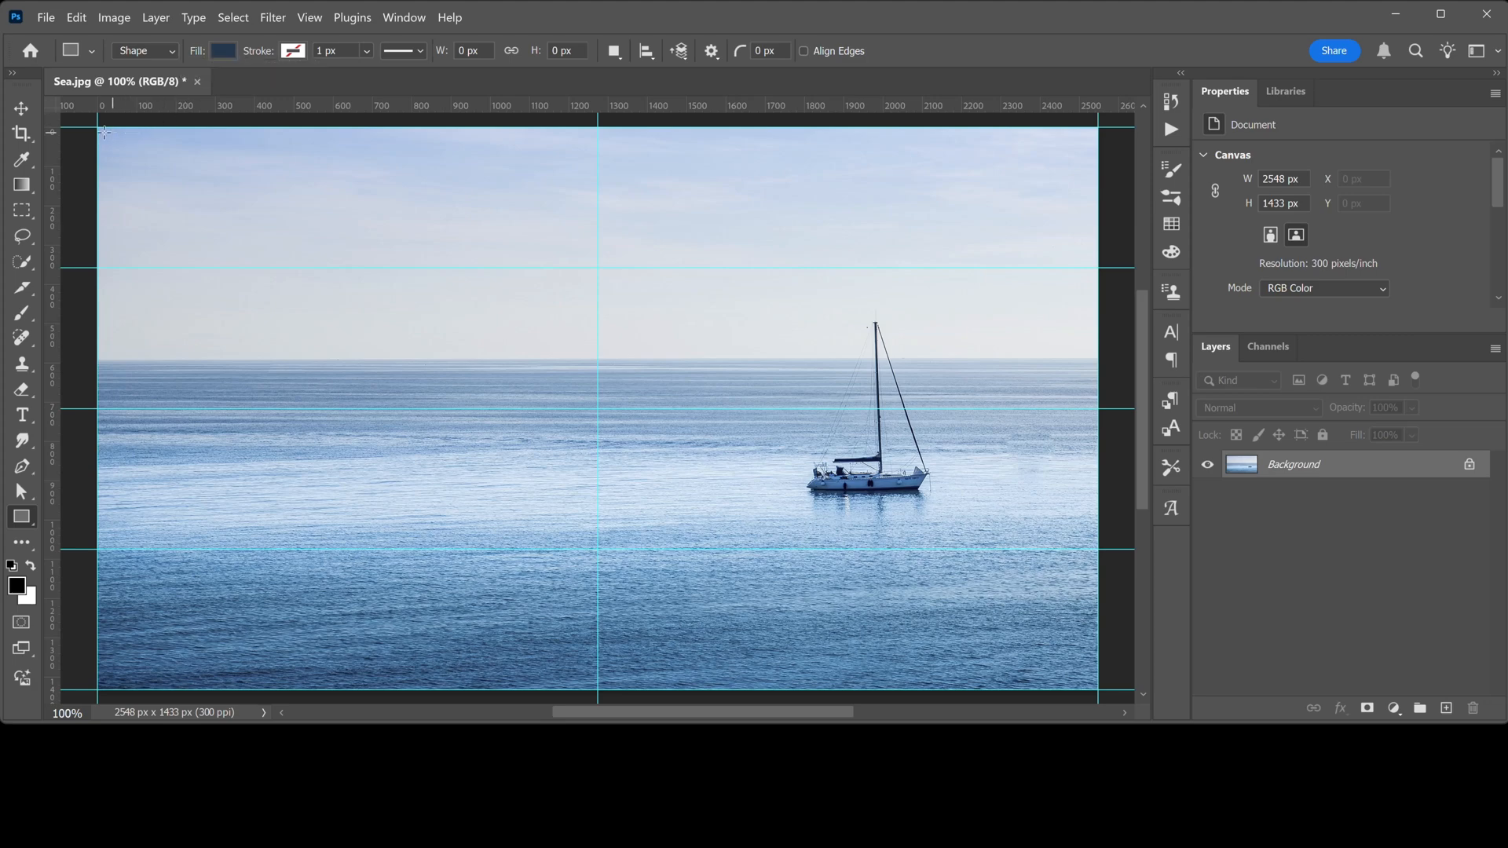
Draw a rectangle about 2548 × 717 px covering the top half of the photo
{"action": "left_click_drag", "start_coordinate": [97, 128], "coordinate": [1098, 408]}
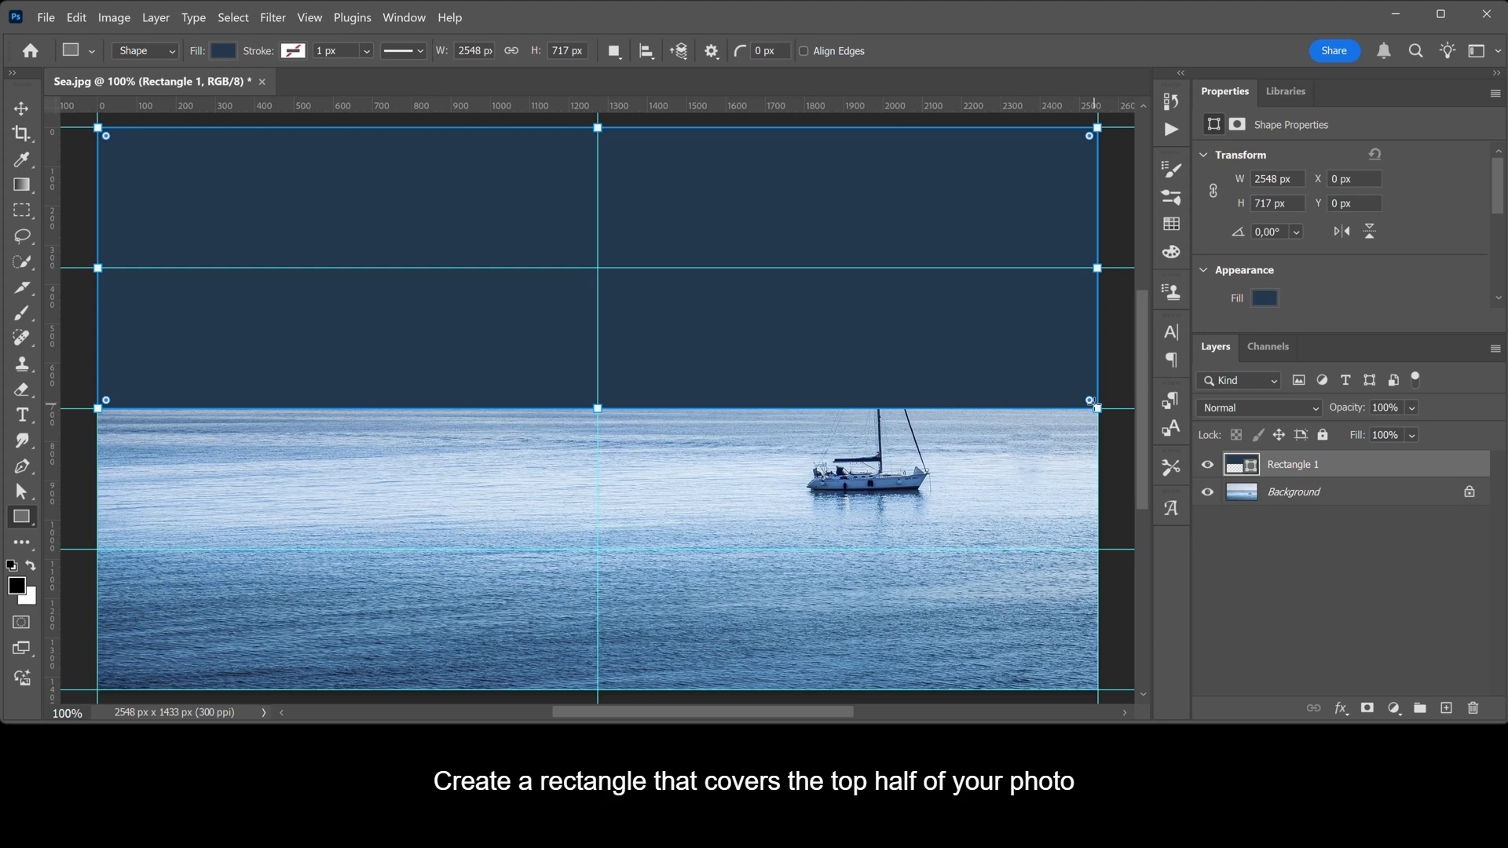
{"action": "key", "text": "Return"}
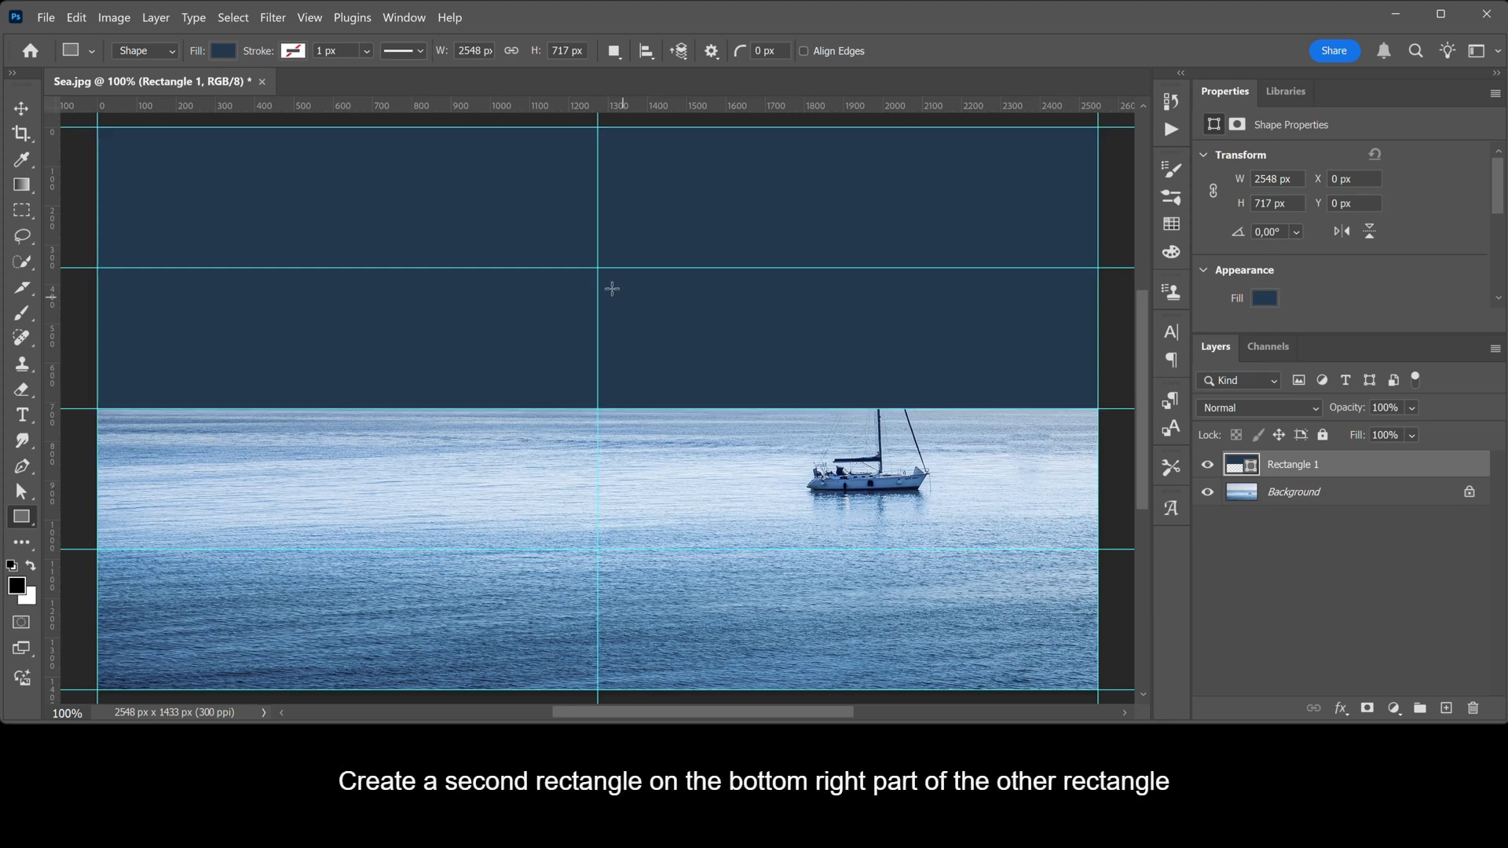
Draw a second rectangle about 1274 × 359 px over the first one's lower-right quarter and give it a gradient fill
{"action": "left_click_drag", "start_coordinate": [599, 267], "coordinate": [1098, 408]}
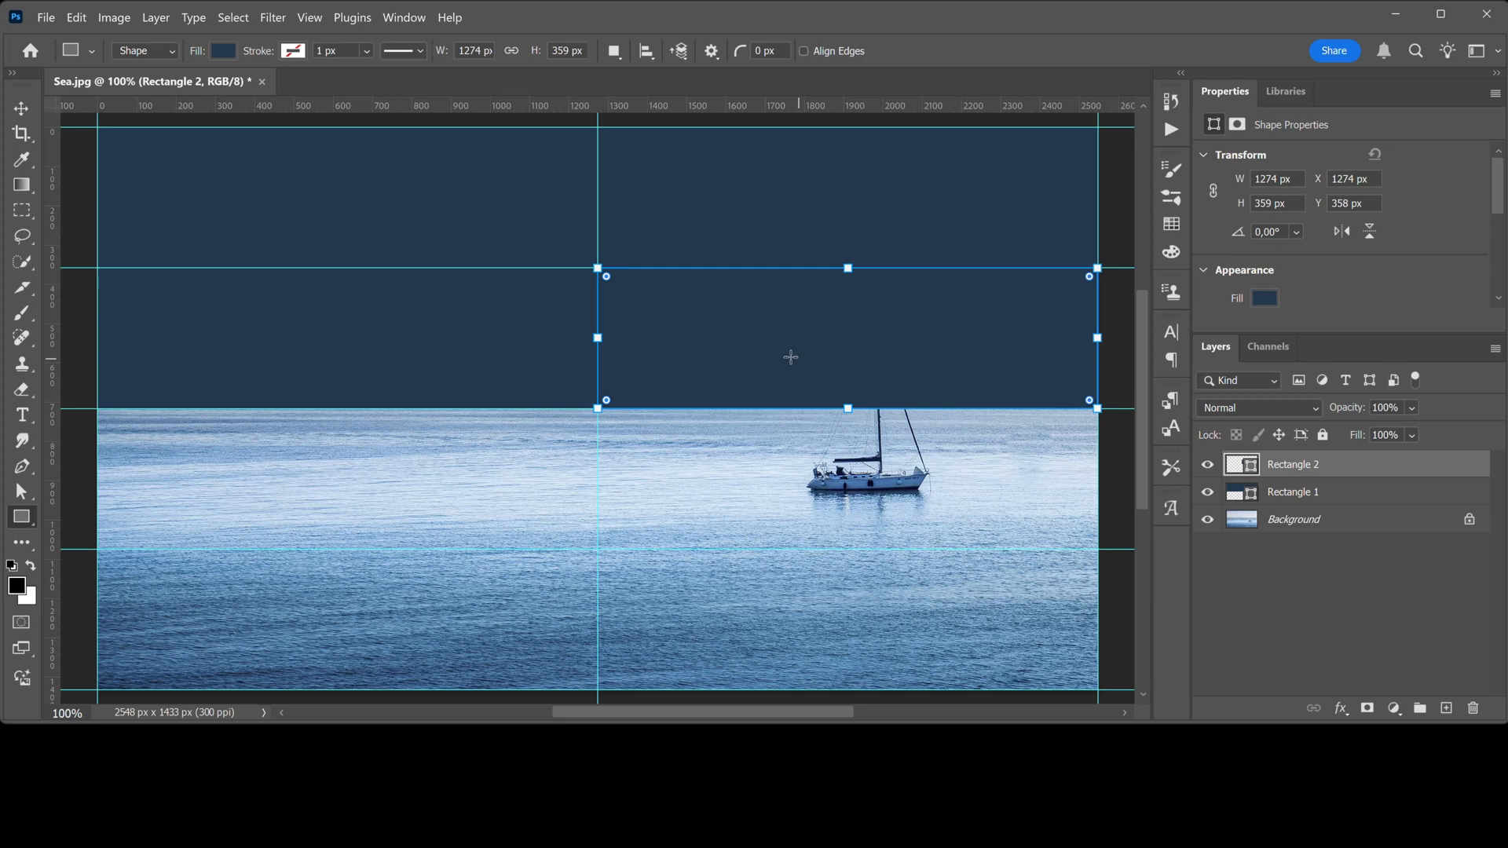
{"action": "left_click", "coordinate": [225, 50]}
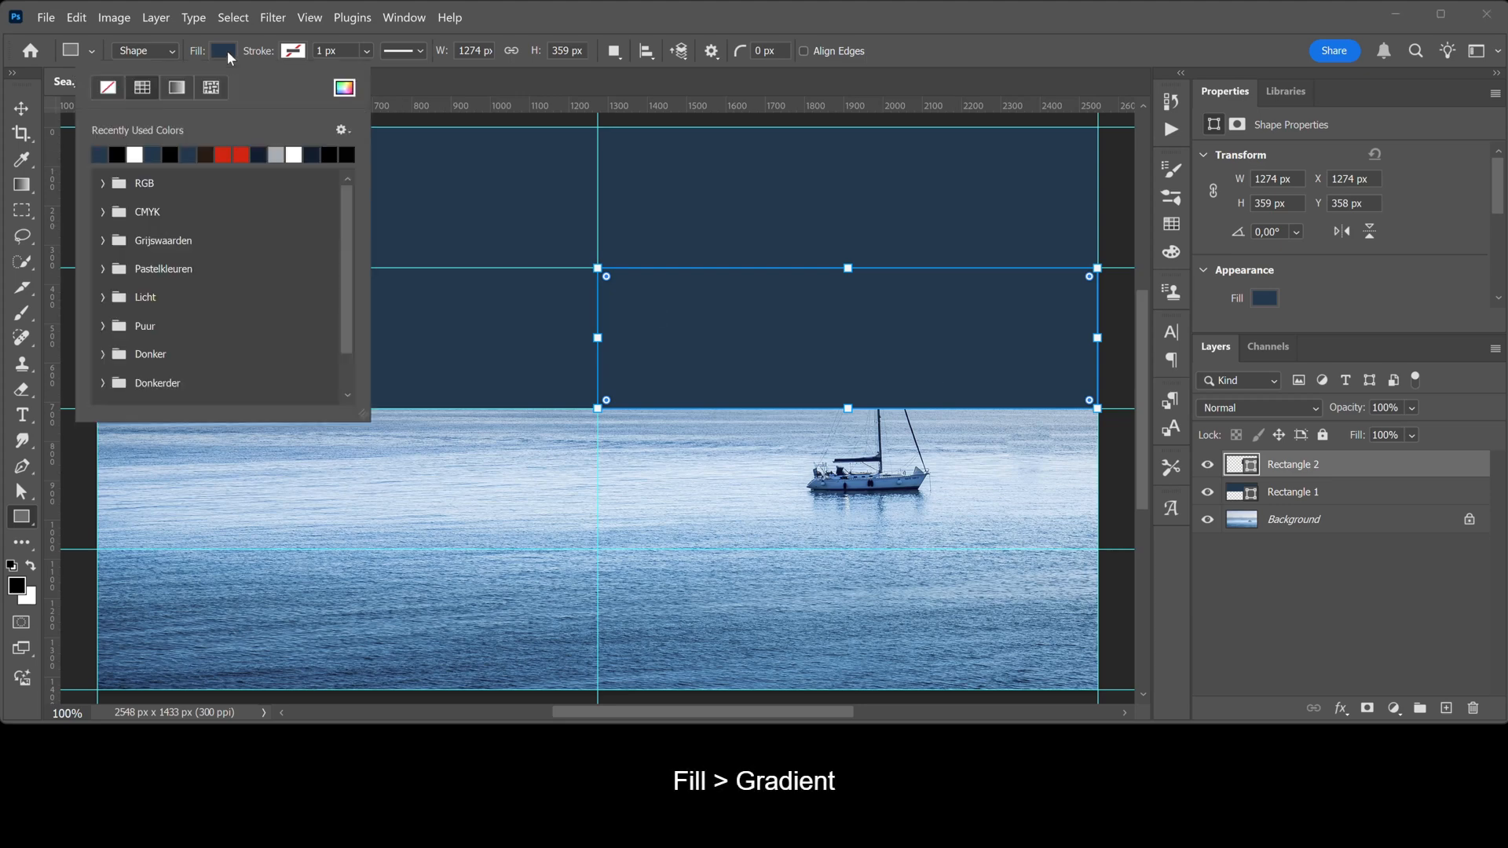
{"action": "left_click", "coordinate": [177, 88]}
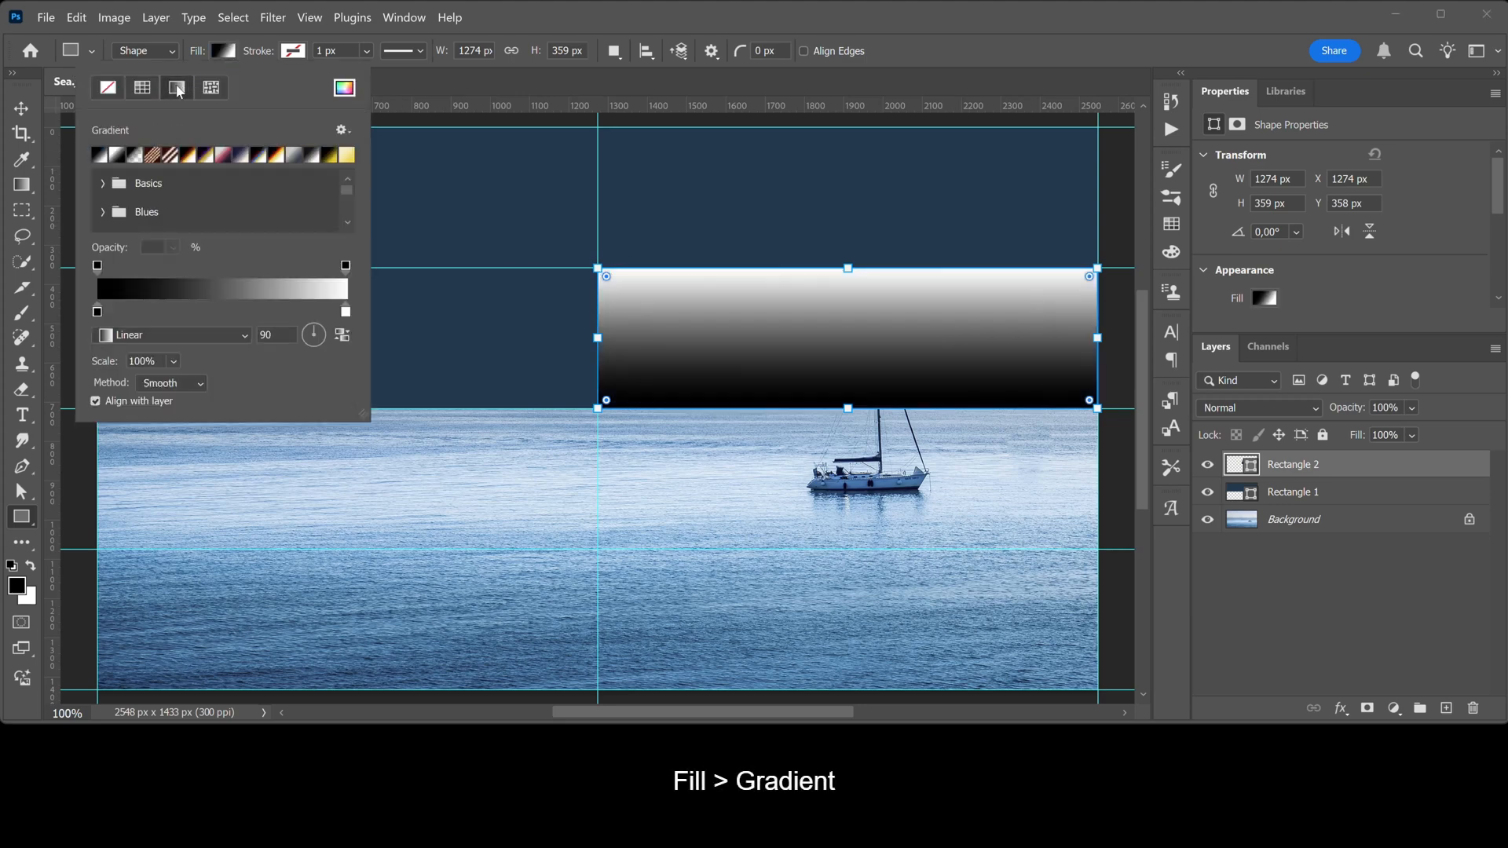
Set the gradient's left stop to the large rectangle's colour (043f56) and move that stop to the middle
{"action": "double_click", "coordinate": [97, 311]}
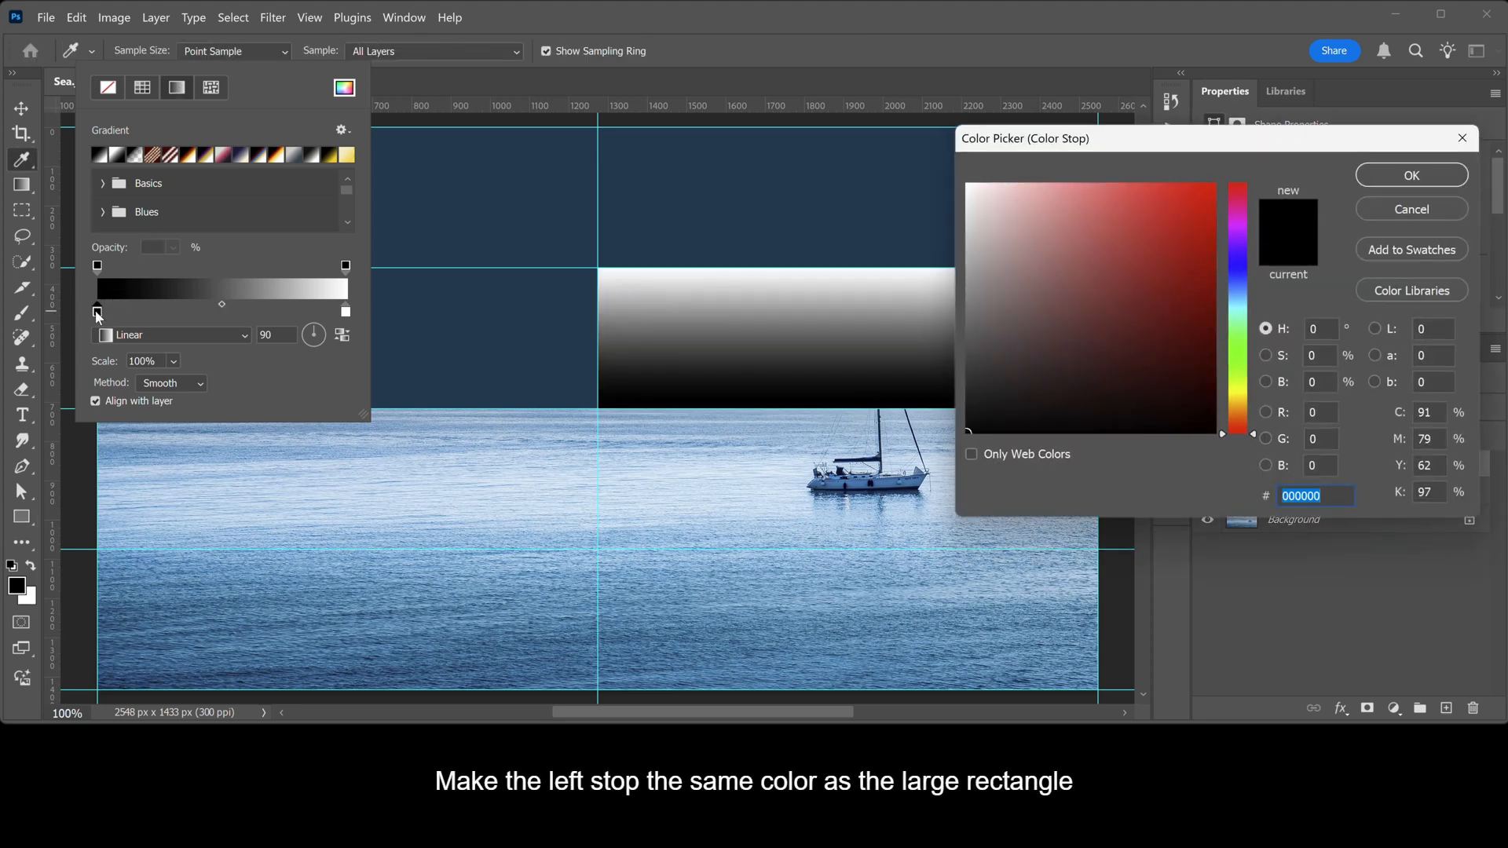
{"action": "left_click", "coordinate": [483, 169]}
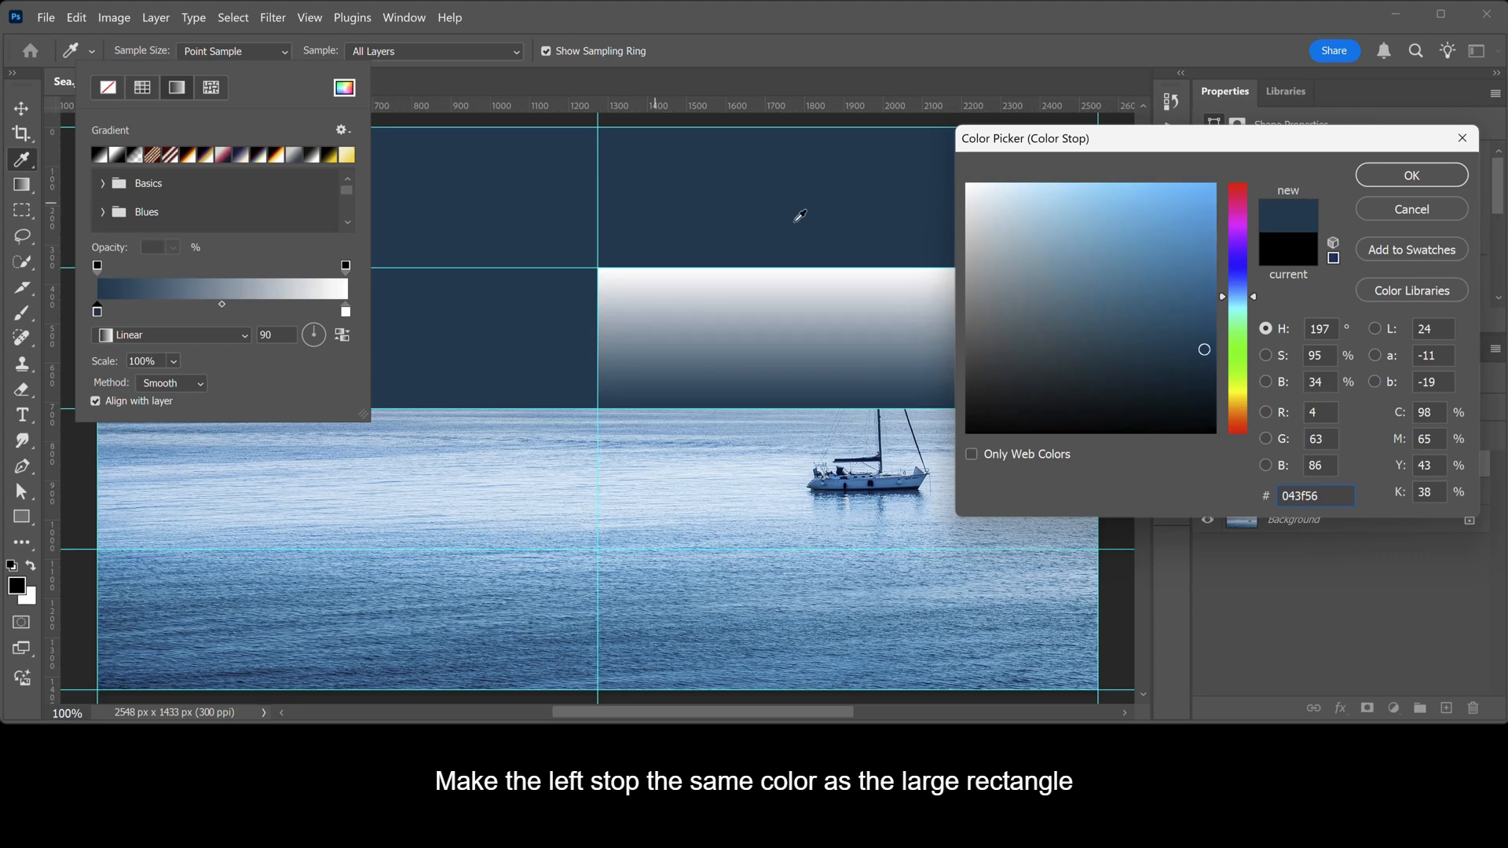
{"action": "left_click", "coordinate": [1371, 177]}
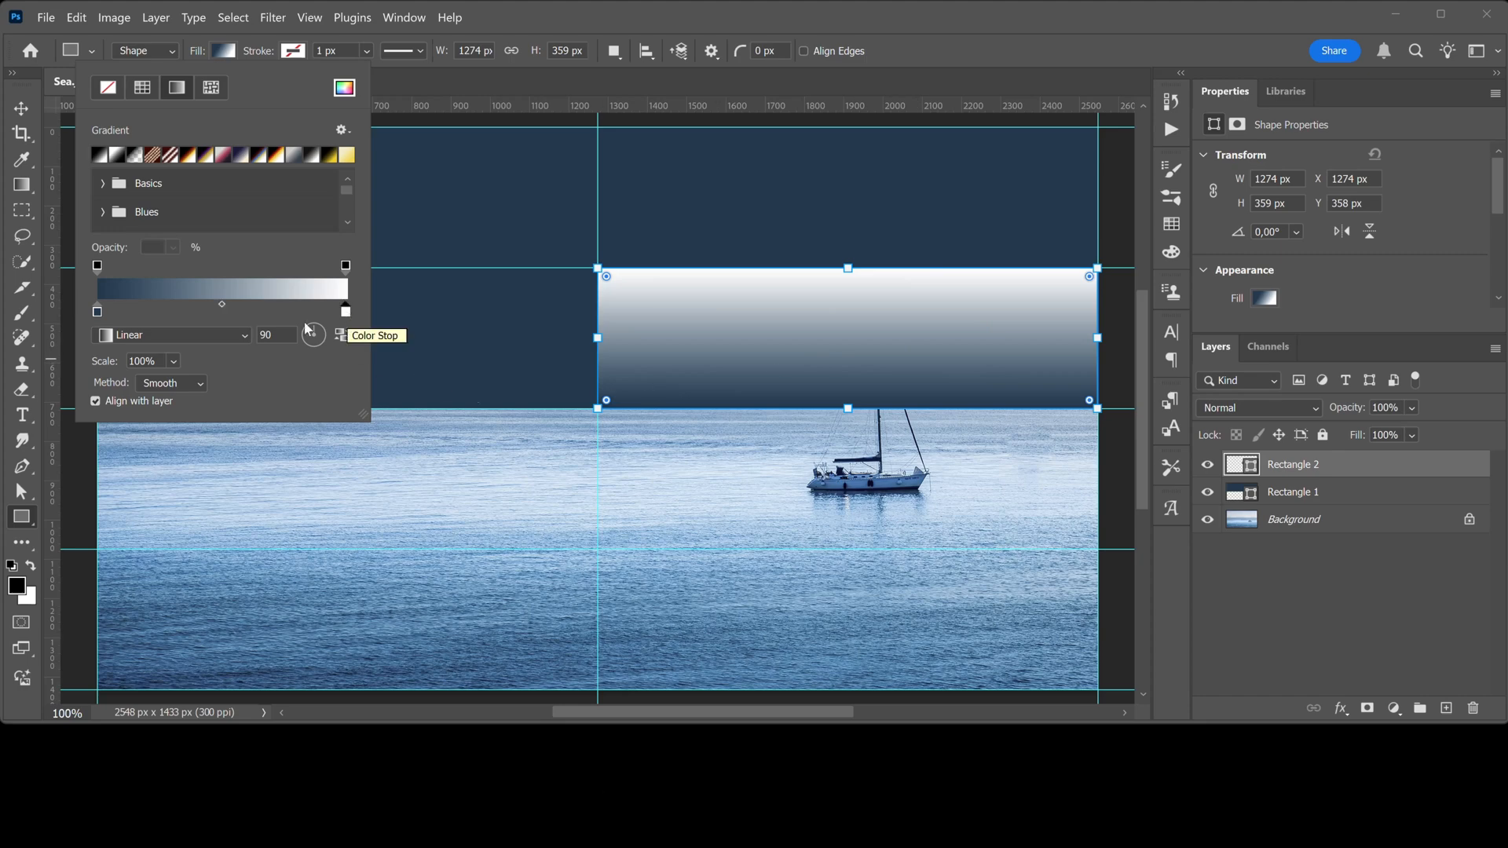
{"action": "left_click_drag", "start_coordinate": [98, 312], "coordinate": [219, 316]}
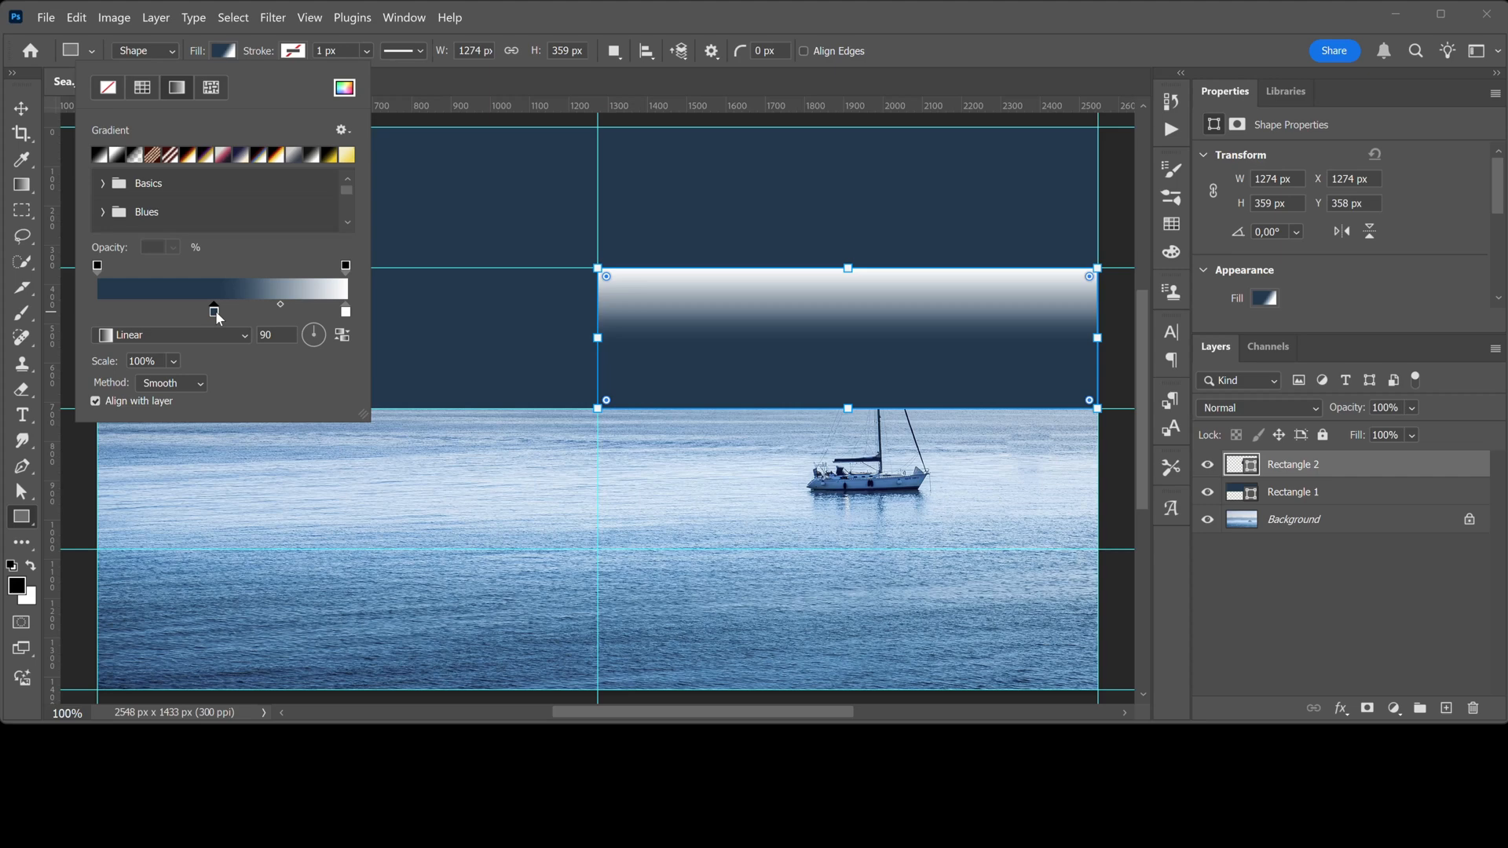
Set the gradient angle to -45
{"action": "left_click", "coordinate": [279, 336]}
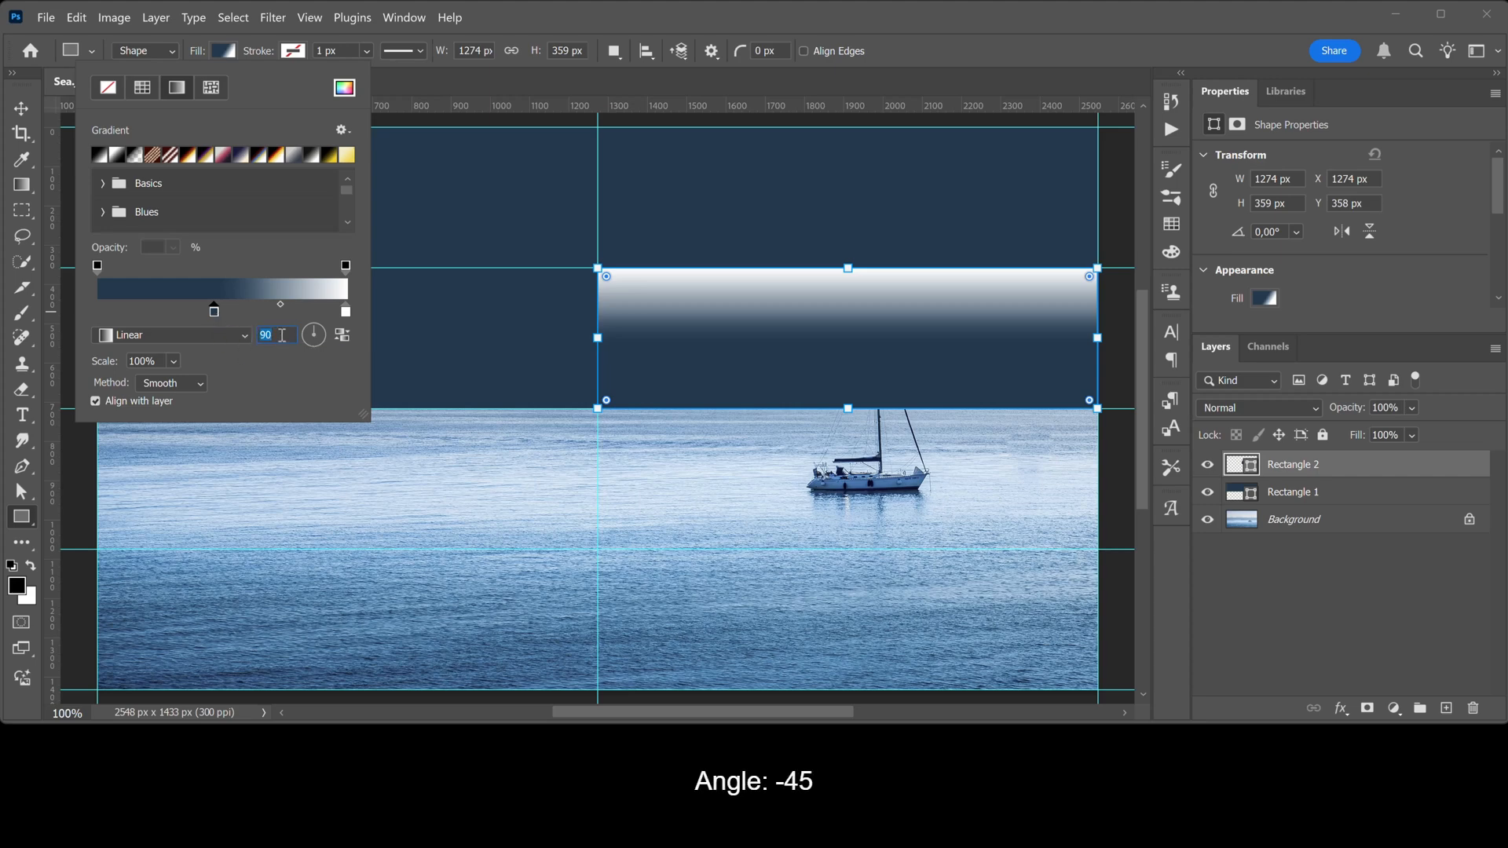
{"action": "type", "text": "-45"}
{"action": "key", "text": "Return"}
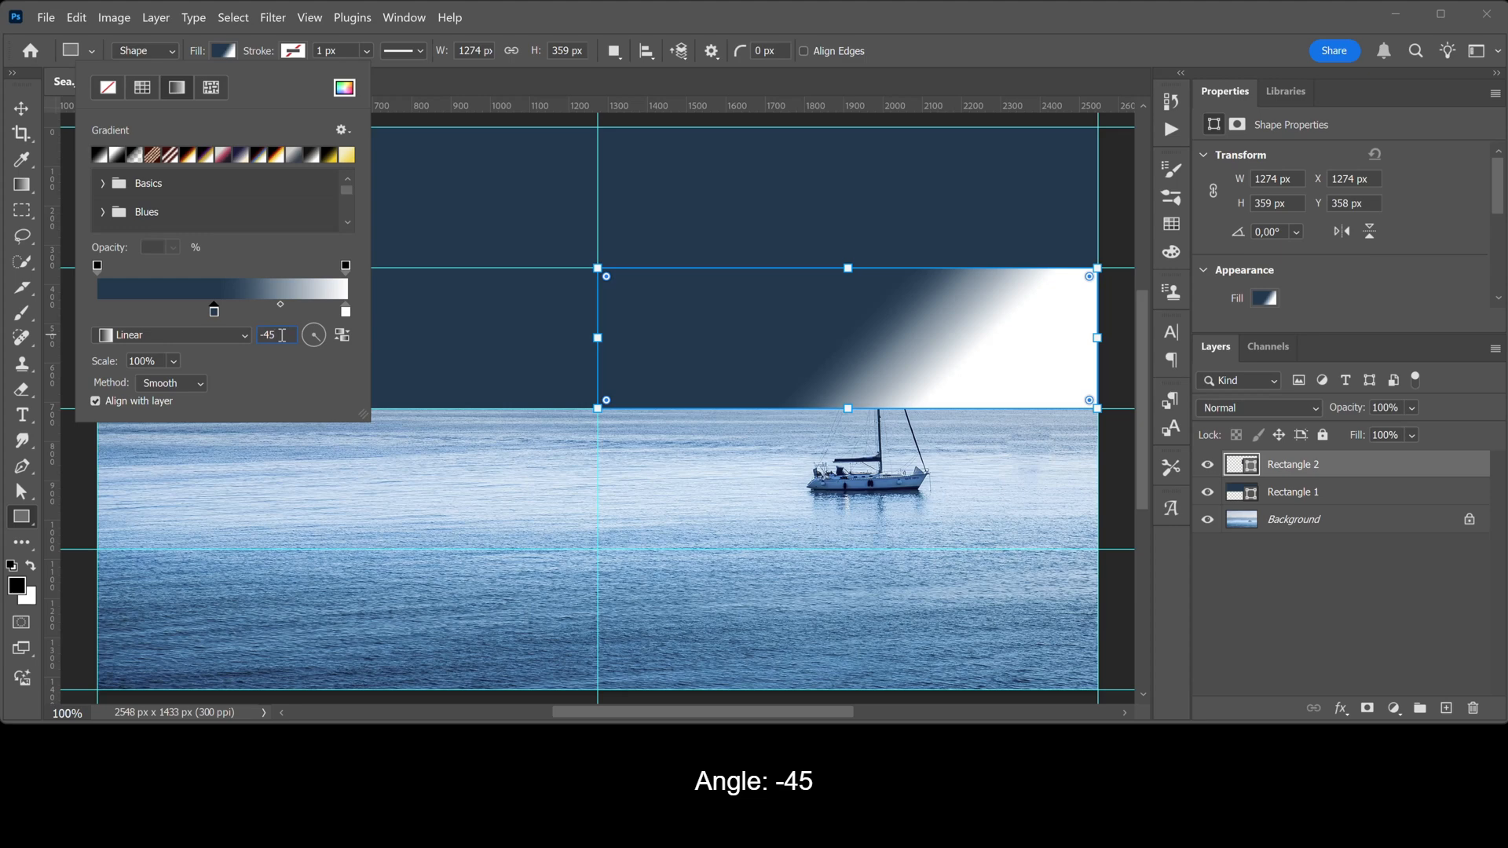
{"action": "key", "text": "Return"}
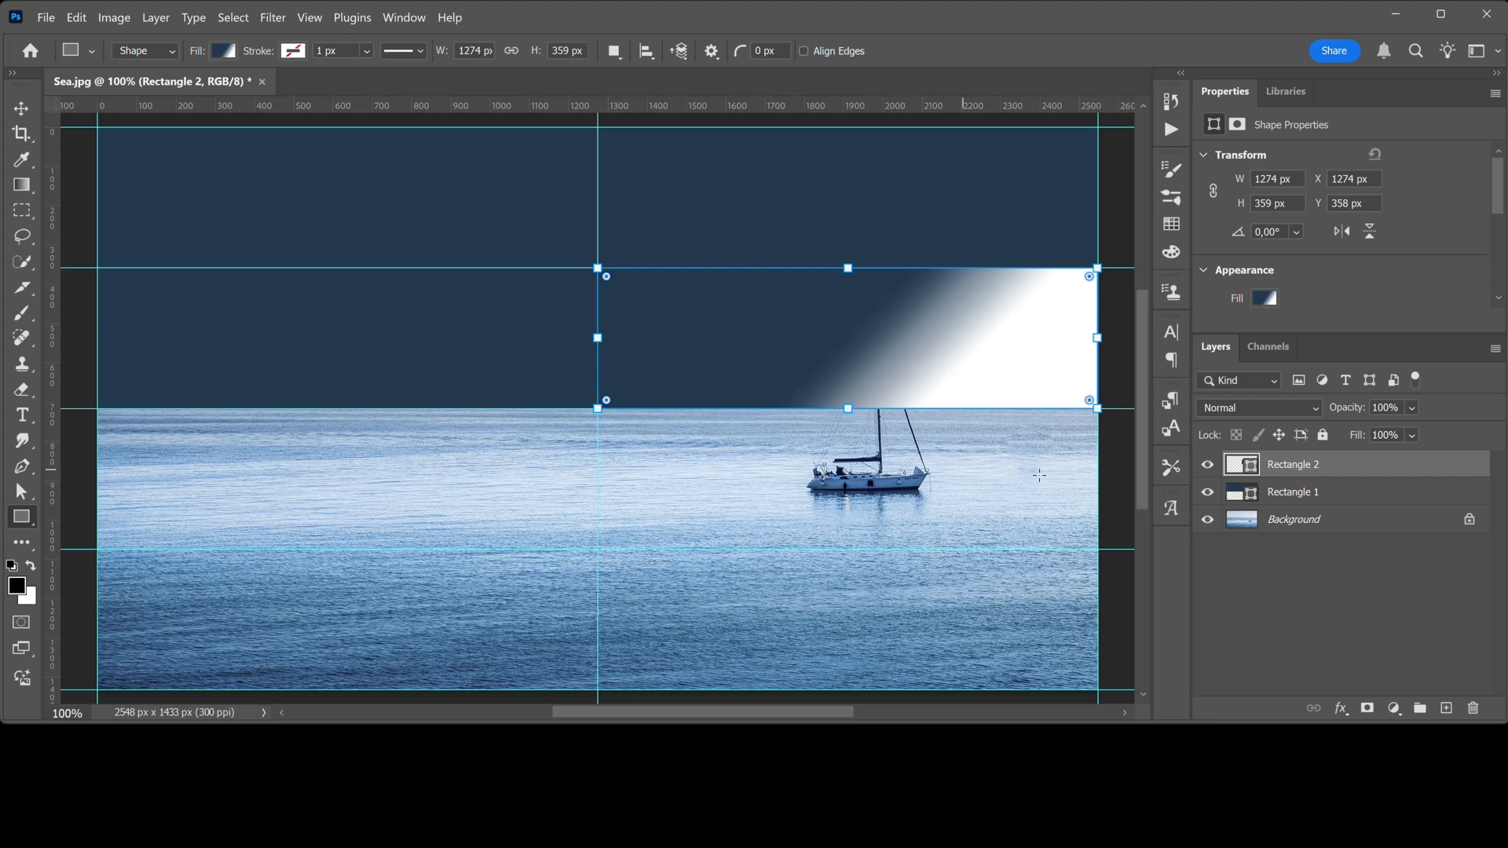
Rasterize both rectangle layers and merge them into one layer
{"action": "left_click", "coordinate": [1348, 495], "text": "shift"}
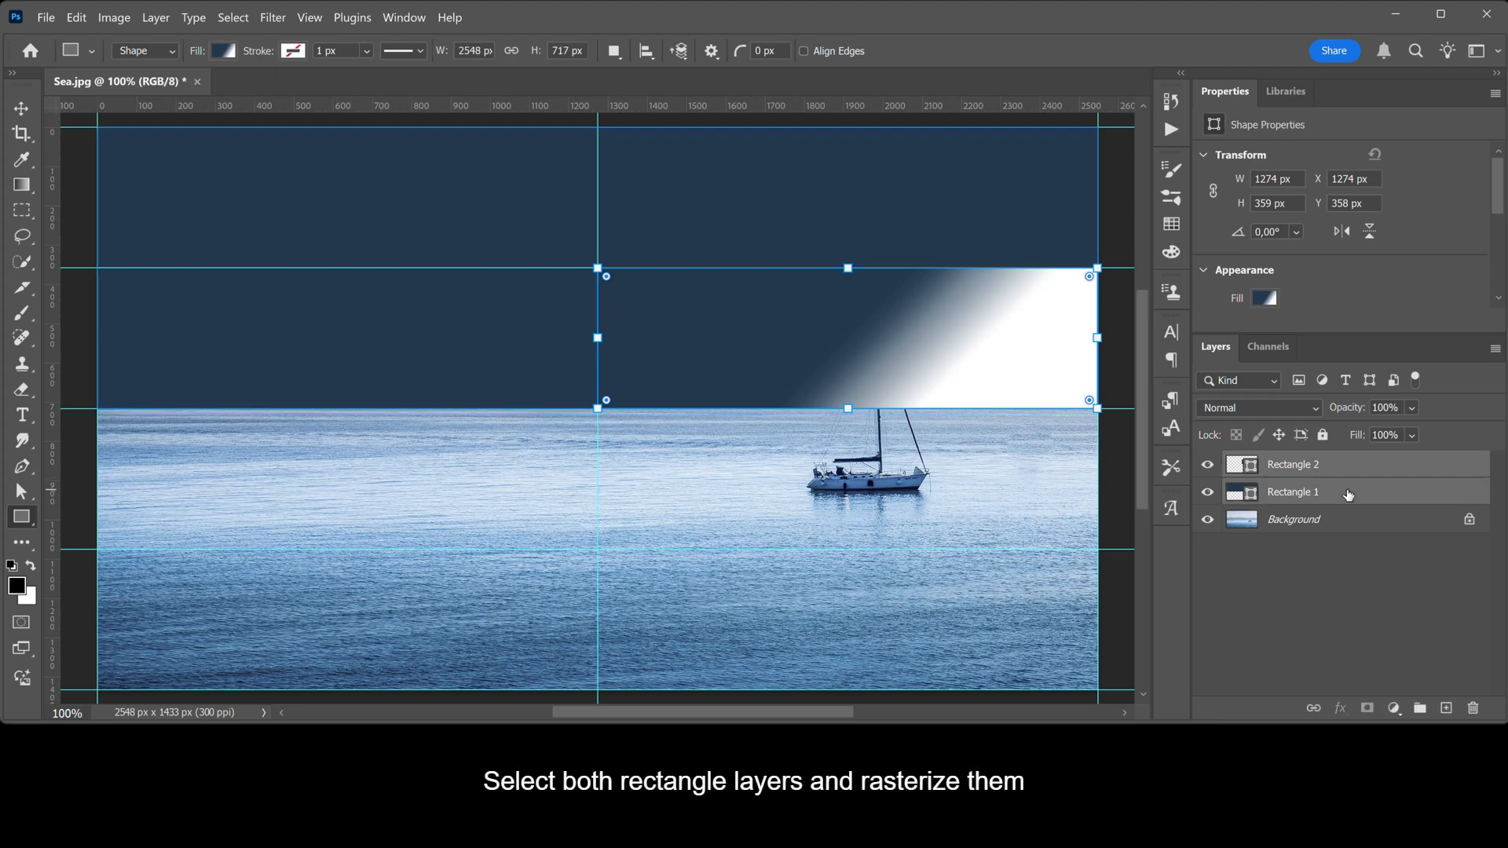
{"action": "right_click", "coordinate": [1348, 495]}
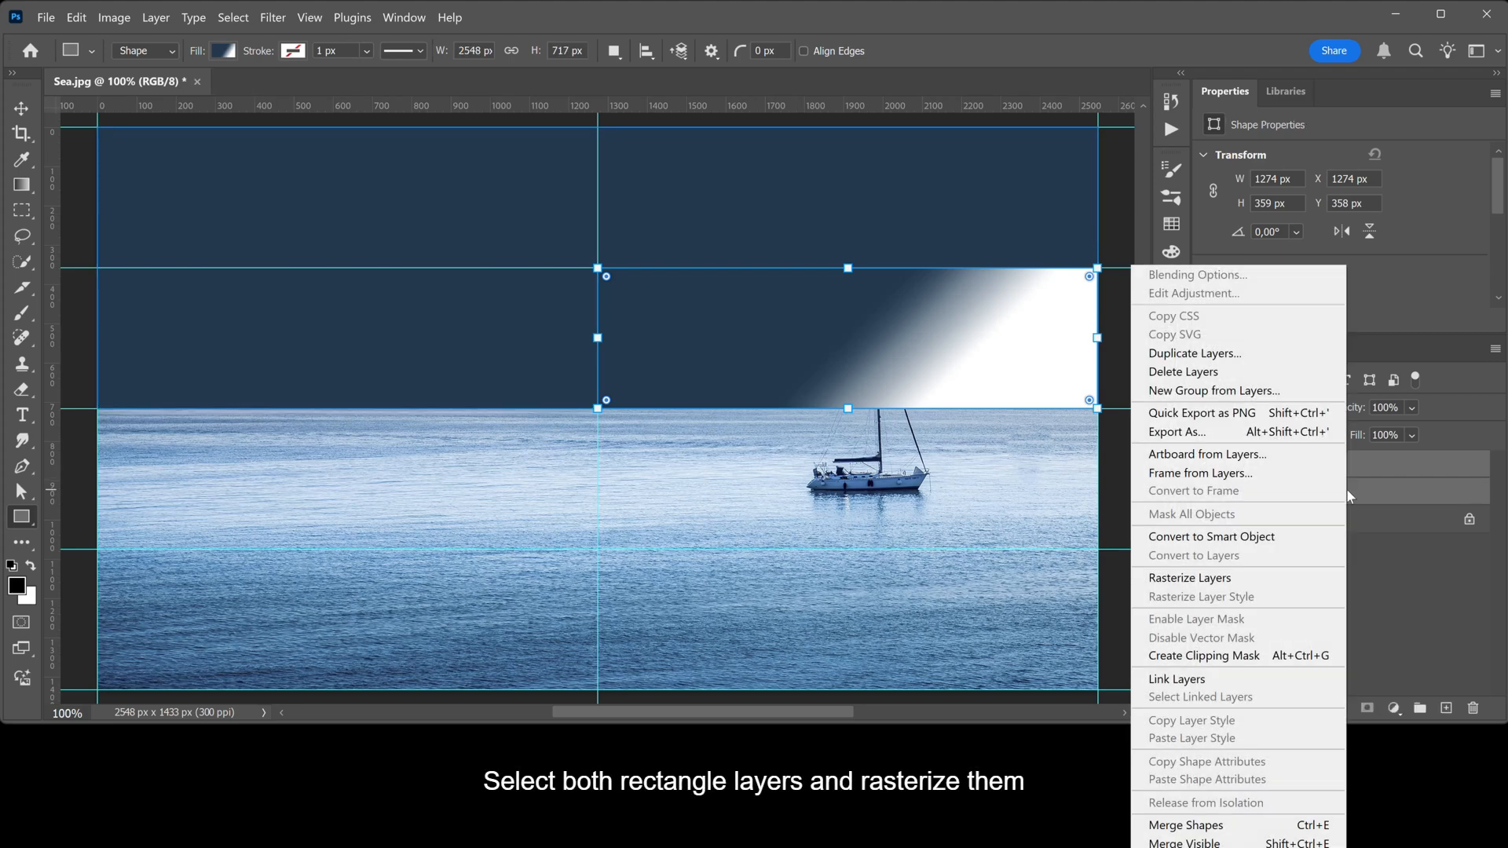
{"action": "left_click", "coordinate": [1330, 581]}
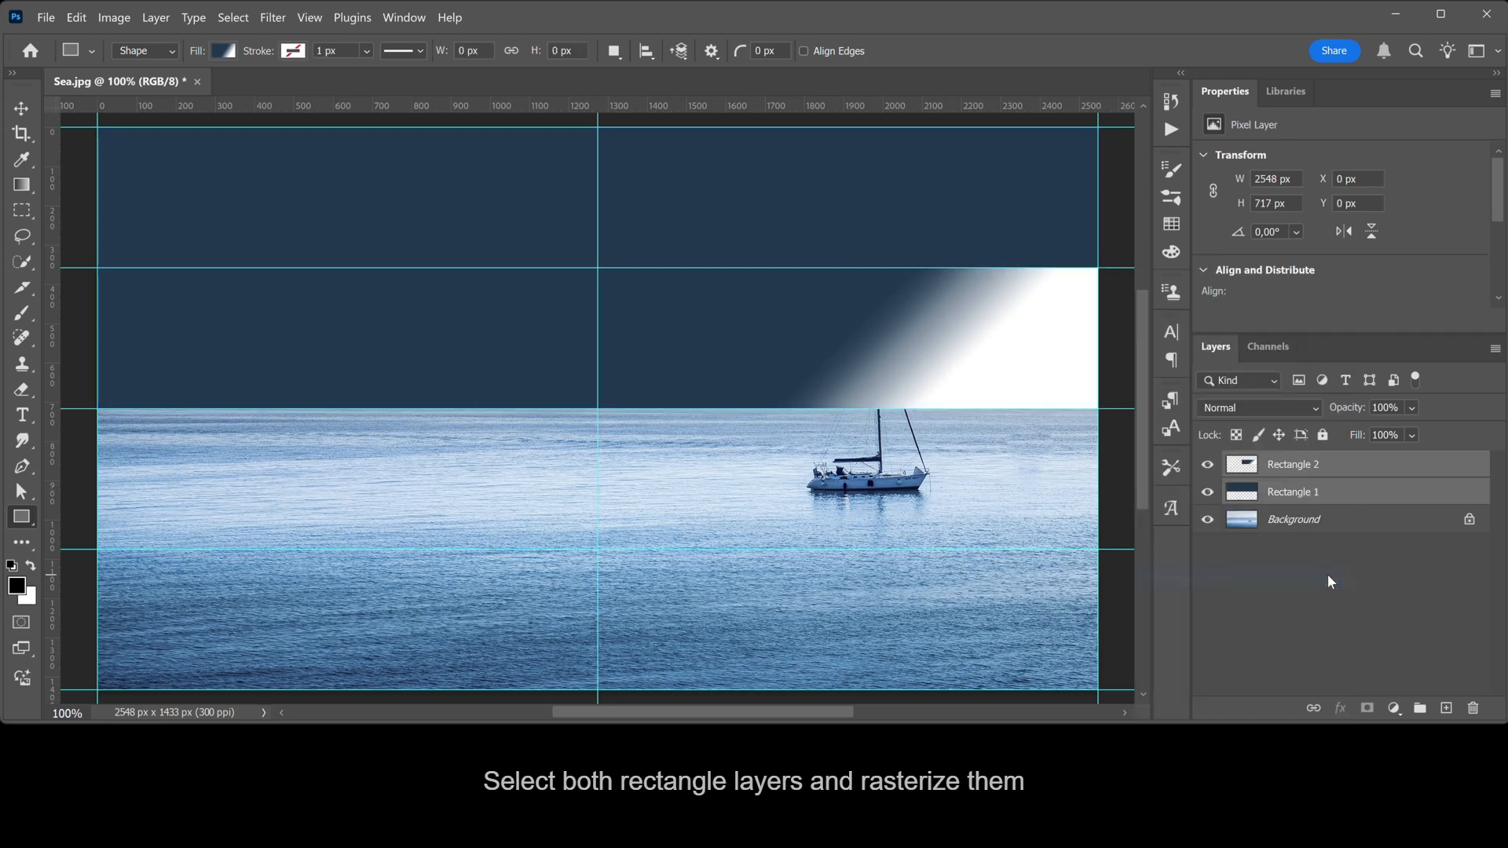
{"action": "right_click", "coordinate": [1375, 470]}
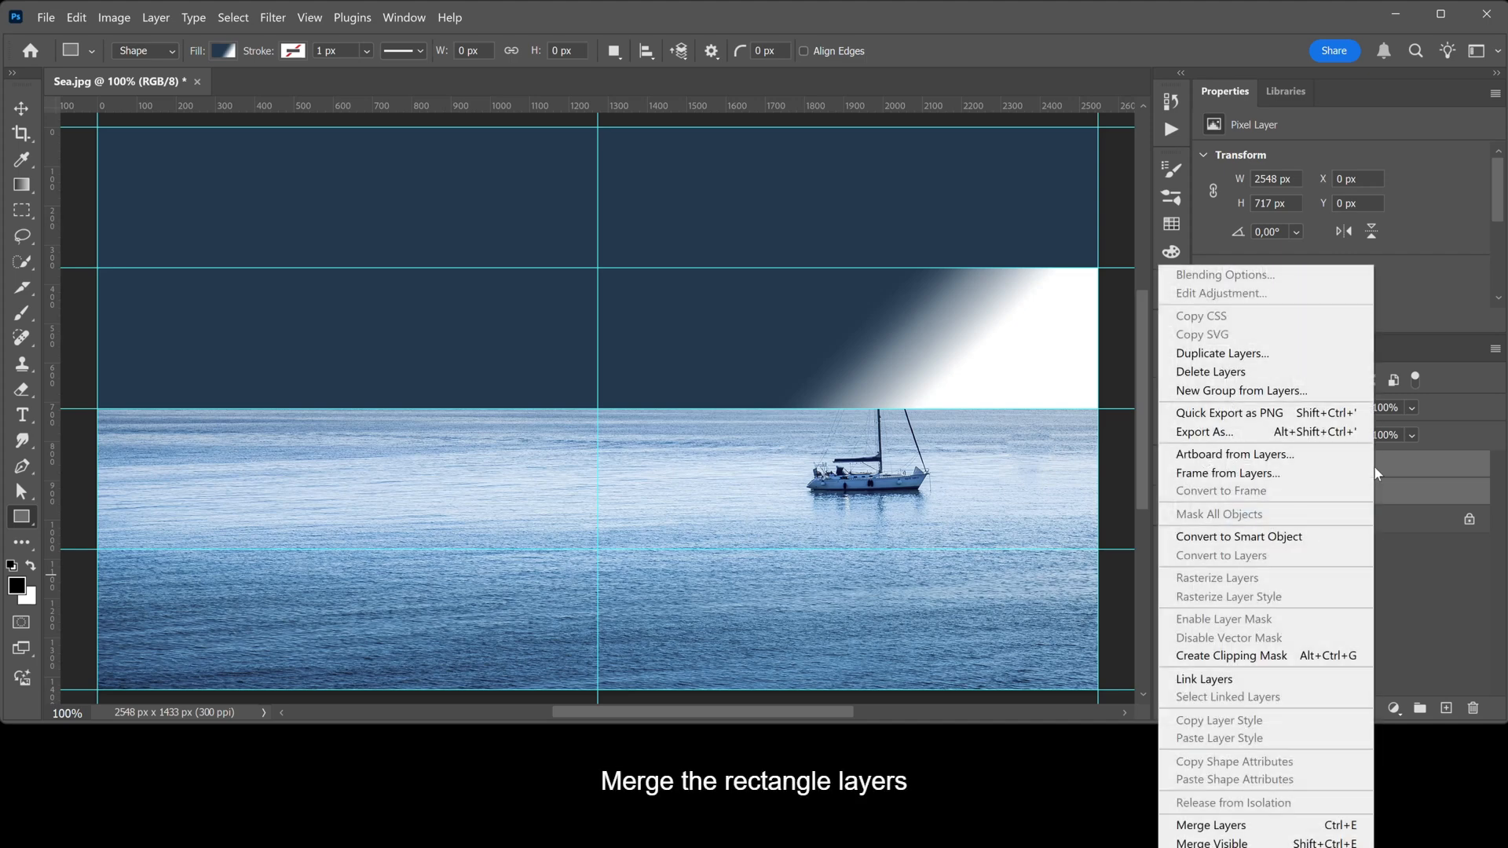
{"action": "left_click", "coordinate": [1324, 826]}
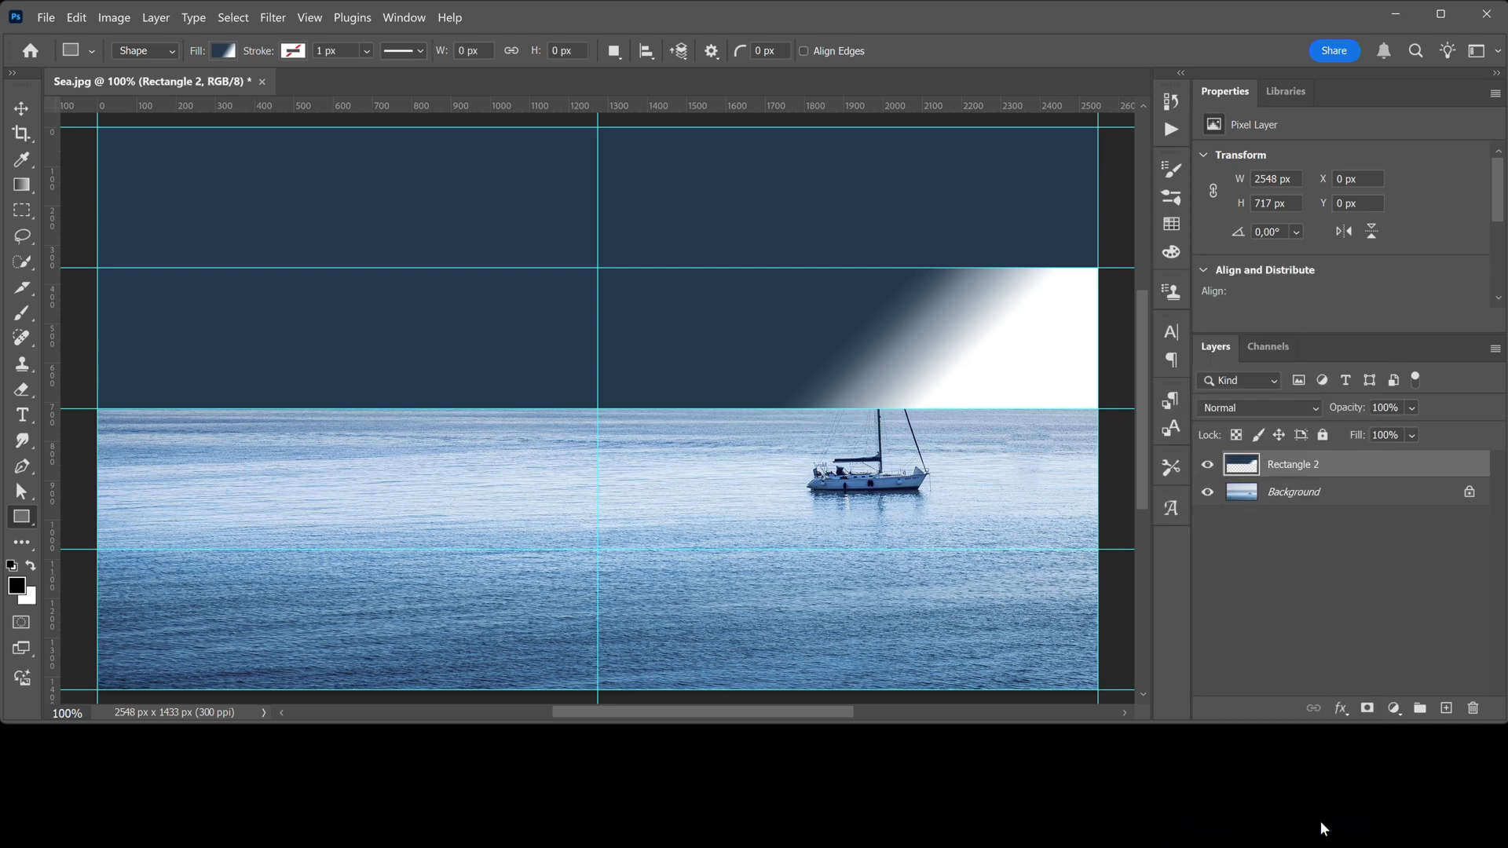
Clear all guides from the canvas
{"action": "left_click", "coordinate": [311, 19]}
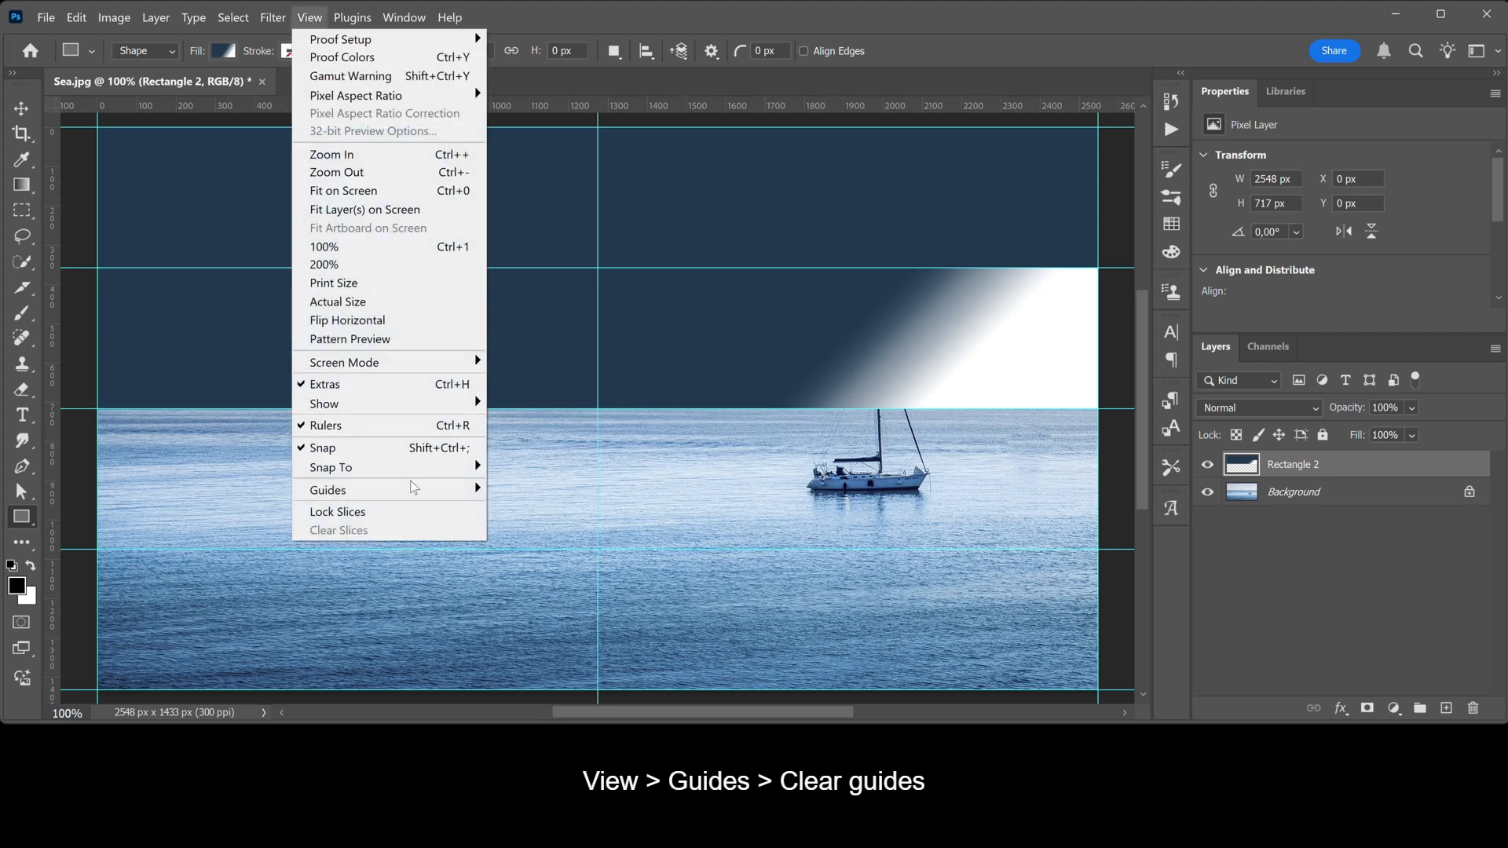
{"action": "mouse_move", "coordinate": [414, 490]}
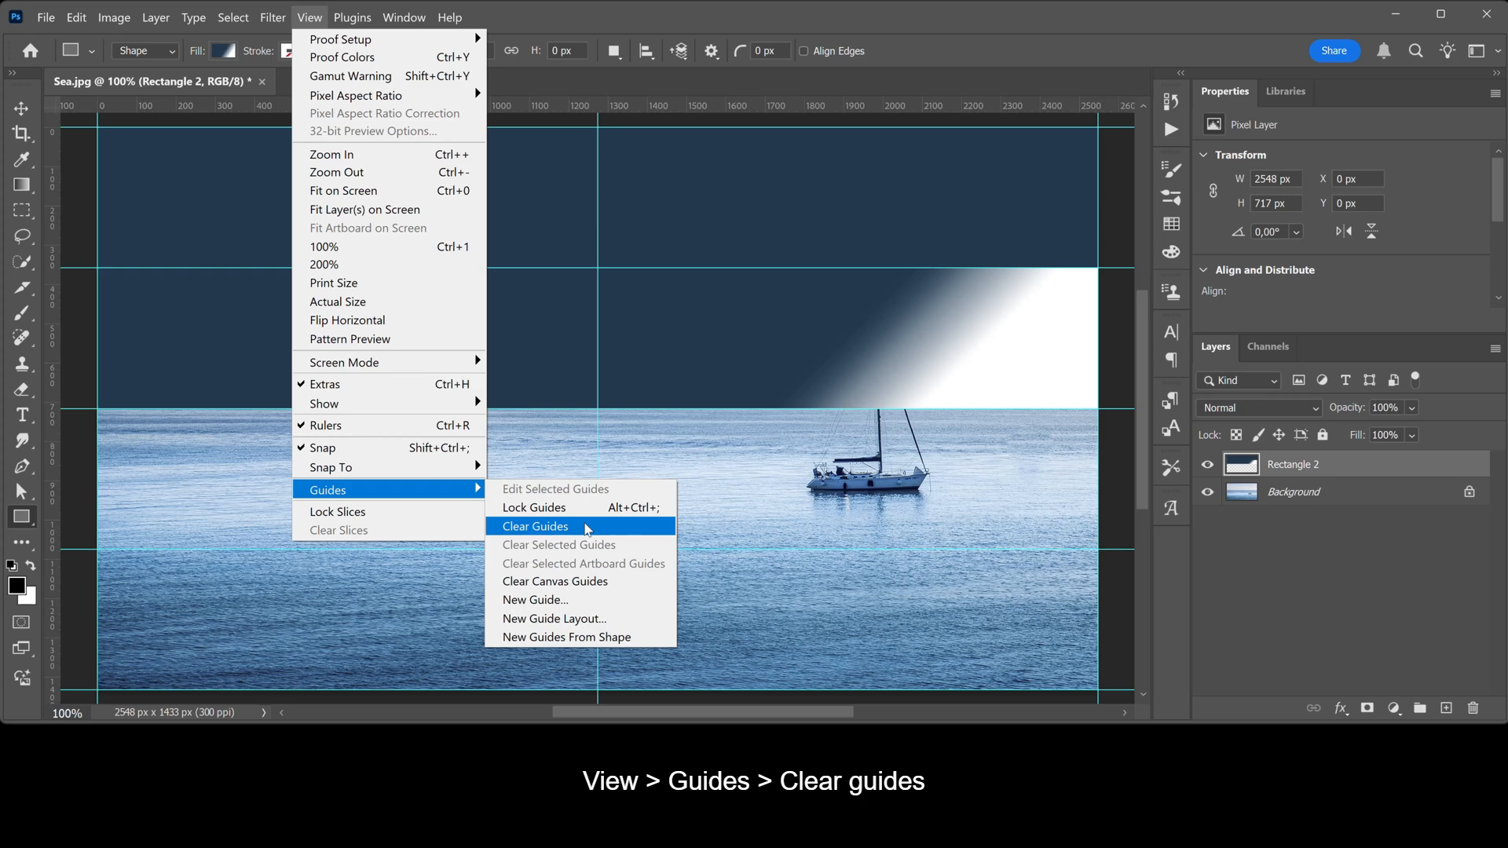
{"action": "left_click", "coordinate": [587, 527]}
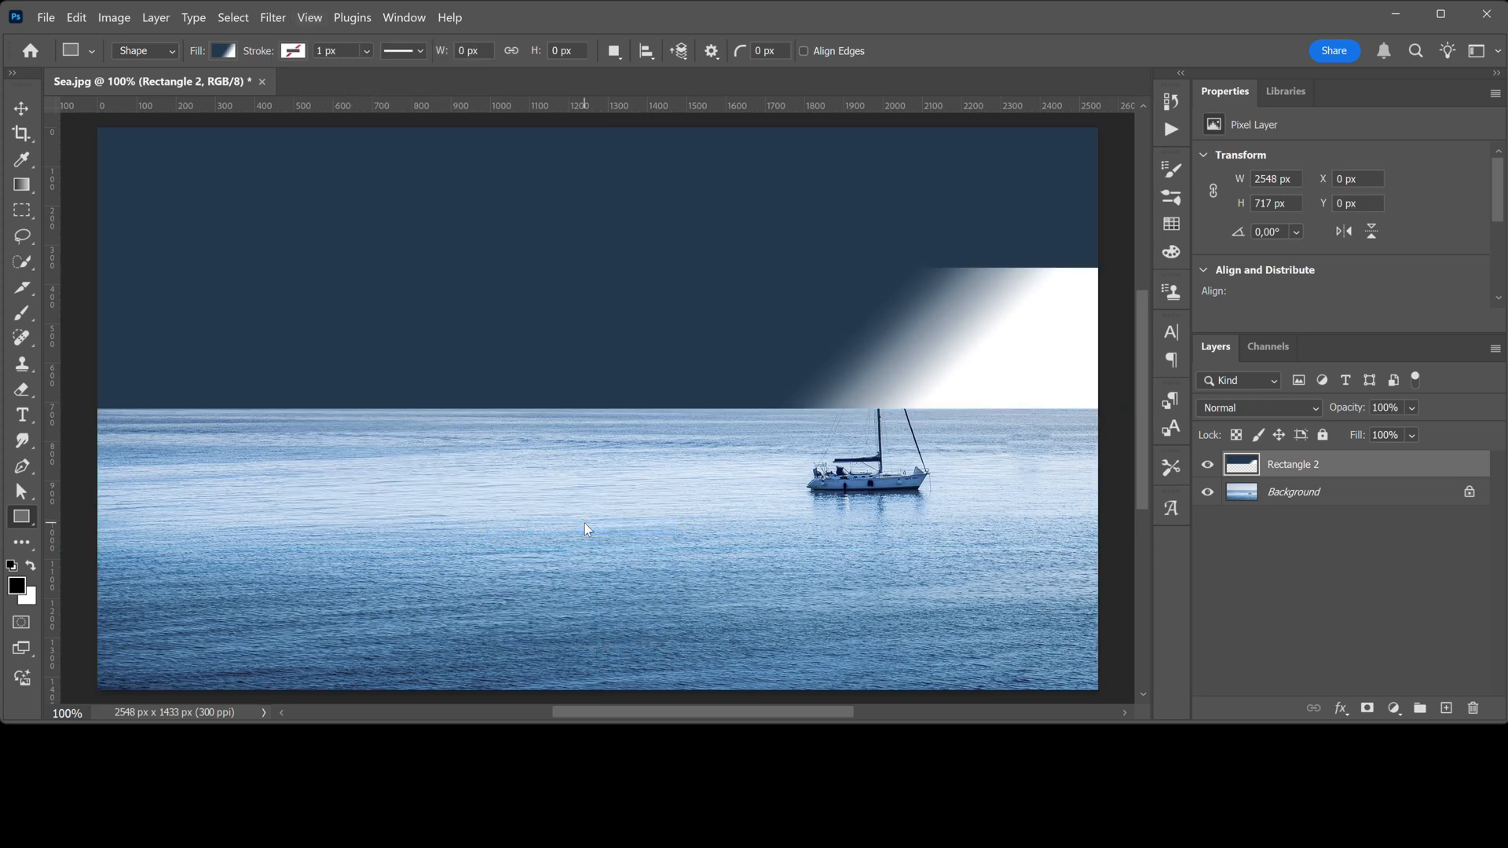
Warp the merged rectangle layer into a page curl by pulling its lower-right corner up and left, adjusting nearby handles
{"action": "key", "text": "ctrl+t"}
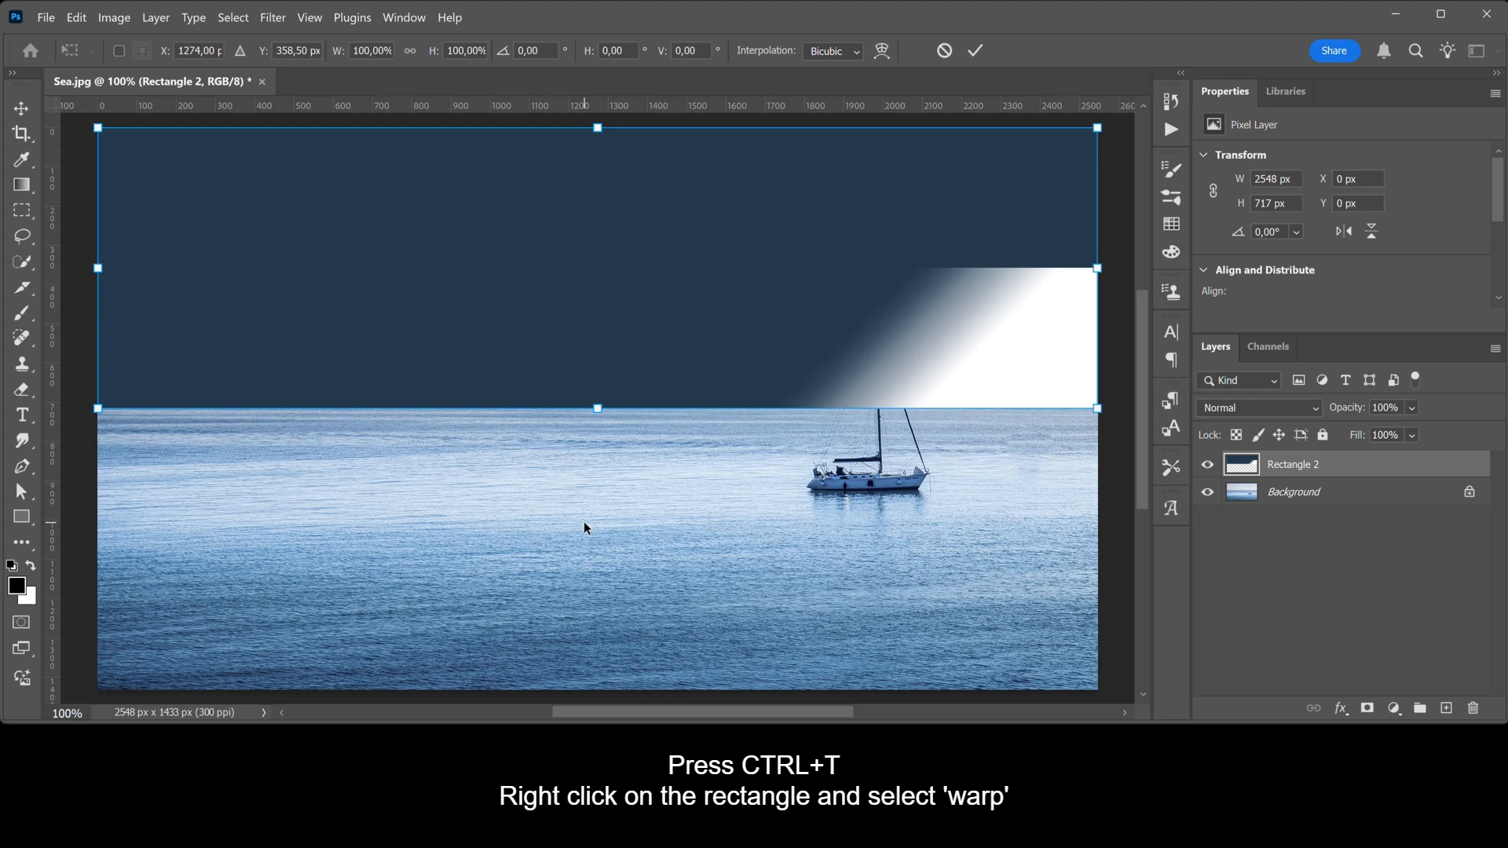
{"action": "right_click", "coordinate": [815, 296]}
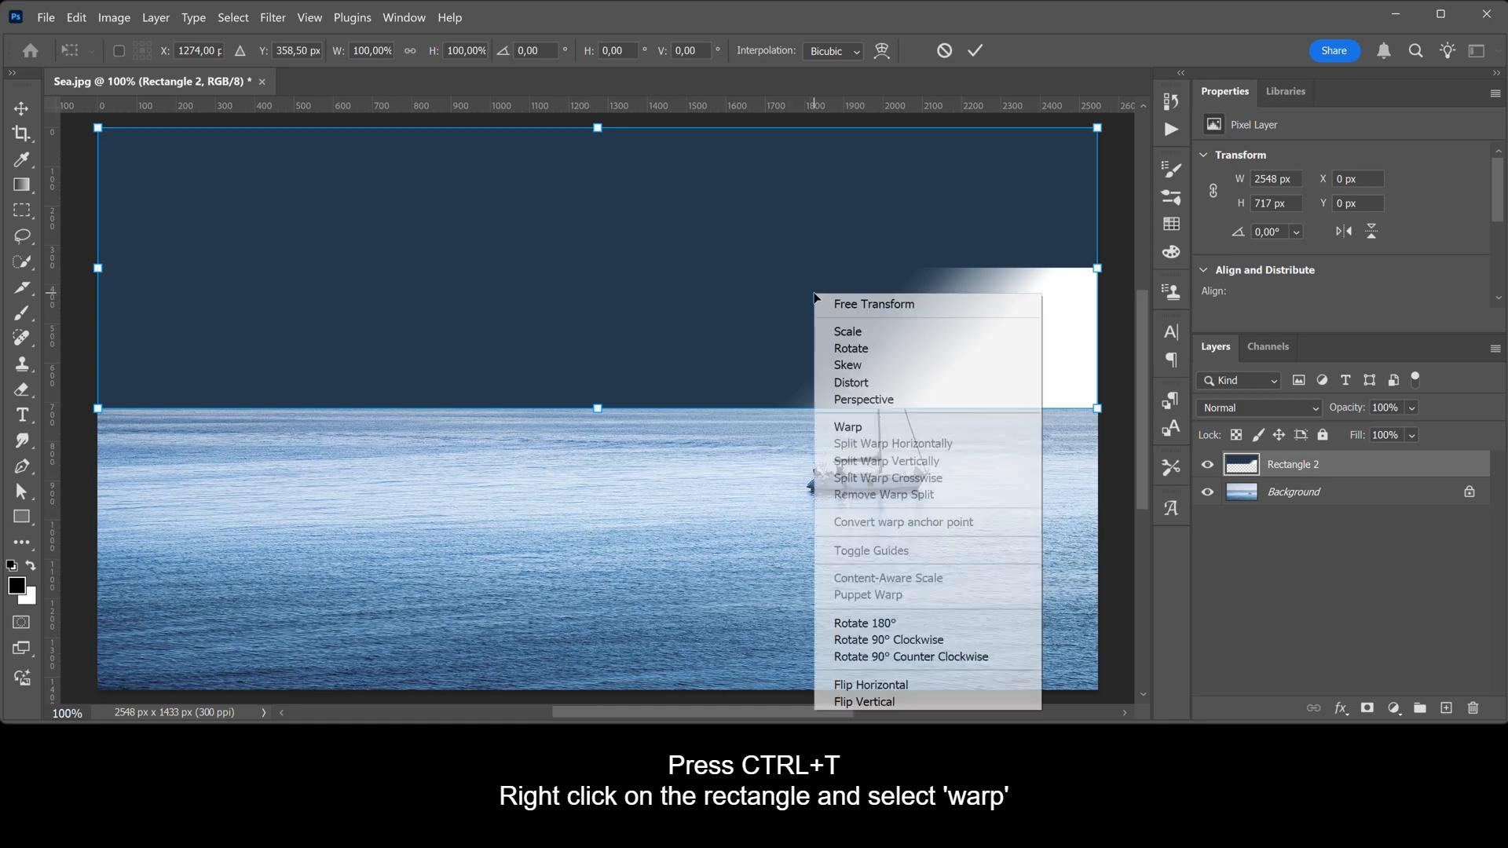
{"action": "left_click", "coordinate": [884, 426]}
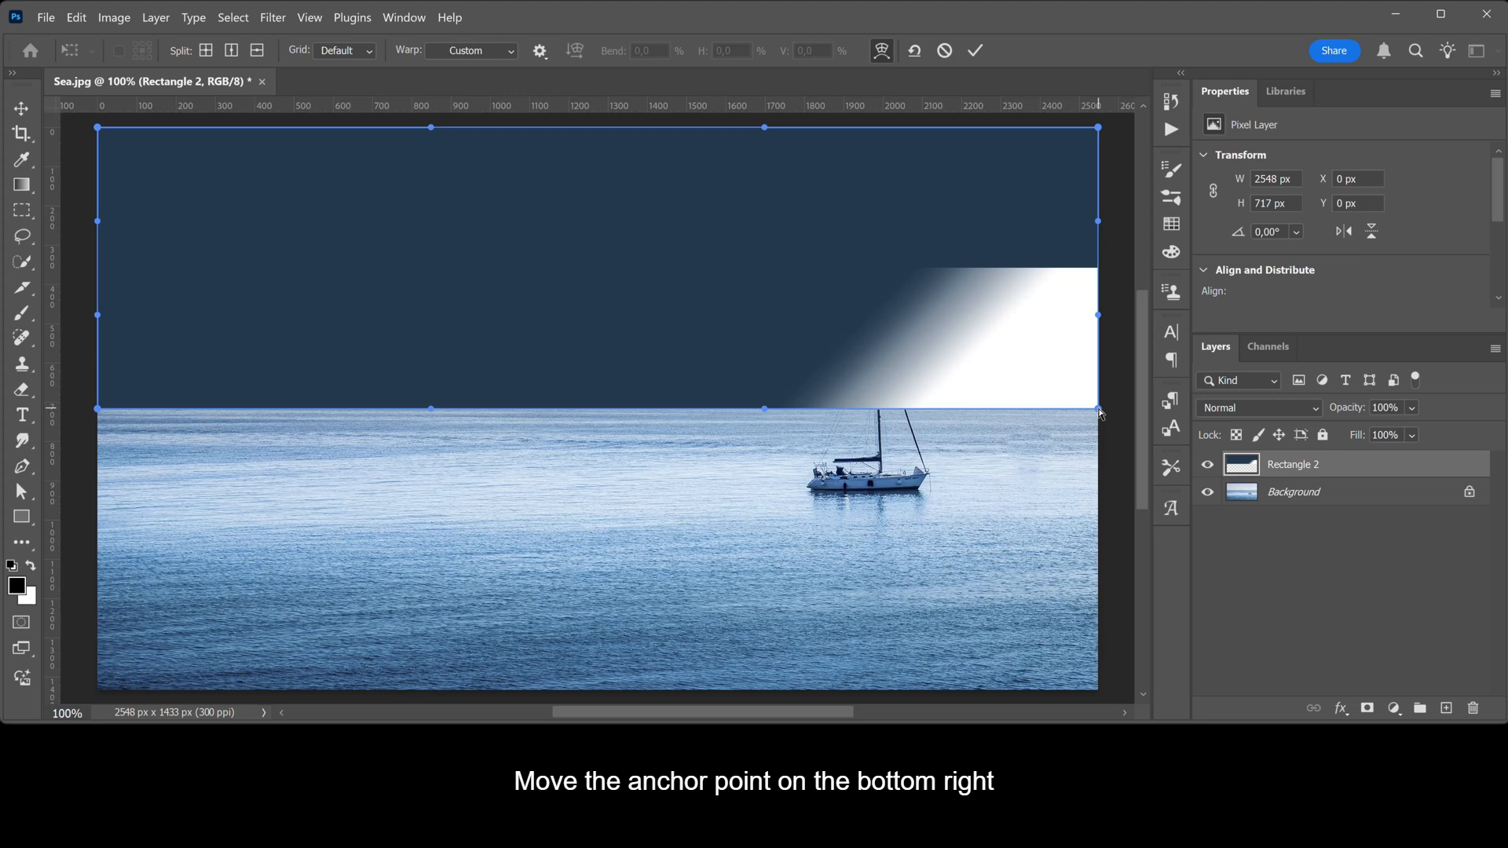
{"action": "left_click_drag", "start_coordinate": [1101, 414], "coordinate": [801, 161]}
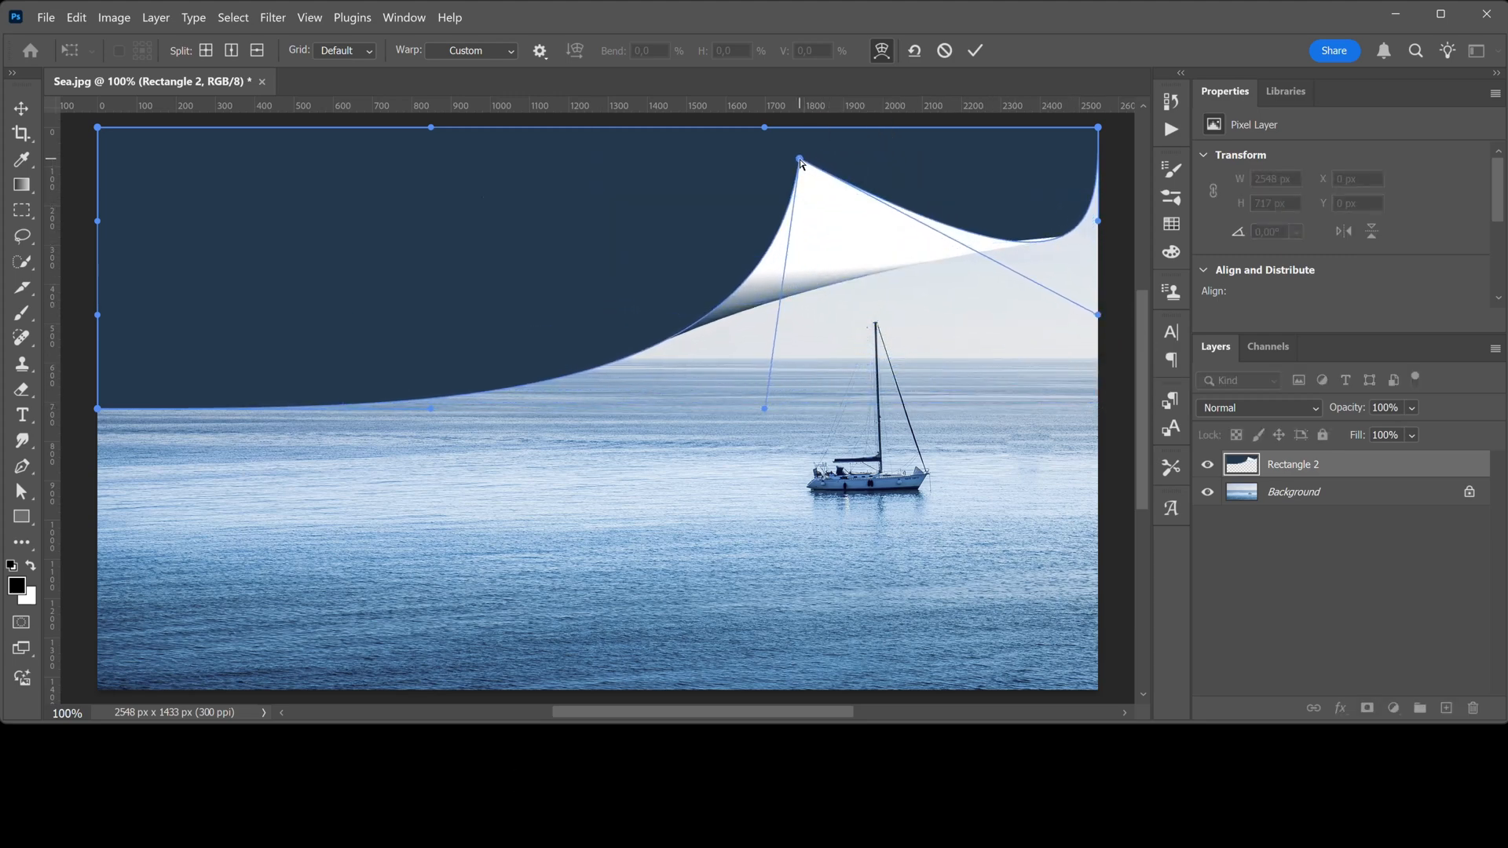
{"action": "left_click_drag", "start_coordinate": [1098, 315], "coordinate": [1072, 267]}
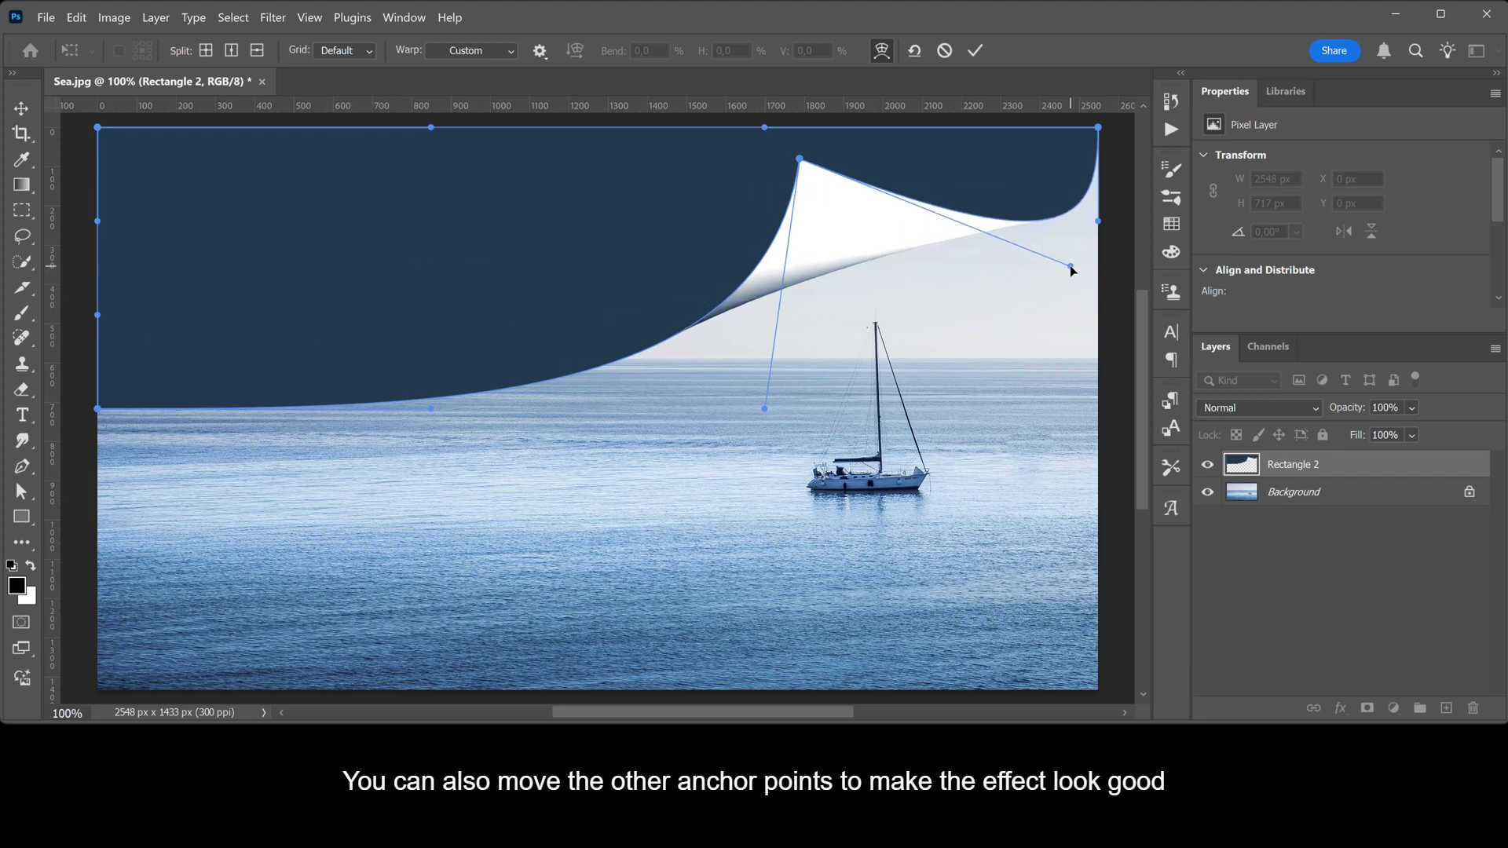
{"action": "left_click_drag", "start_coordinate": [765, 409], "coordinate": [782, 418]}
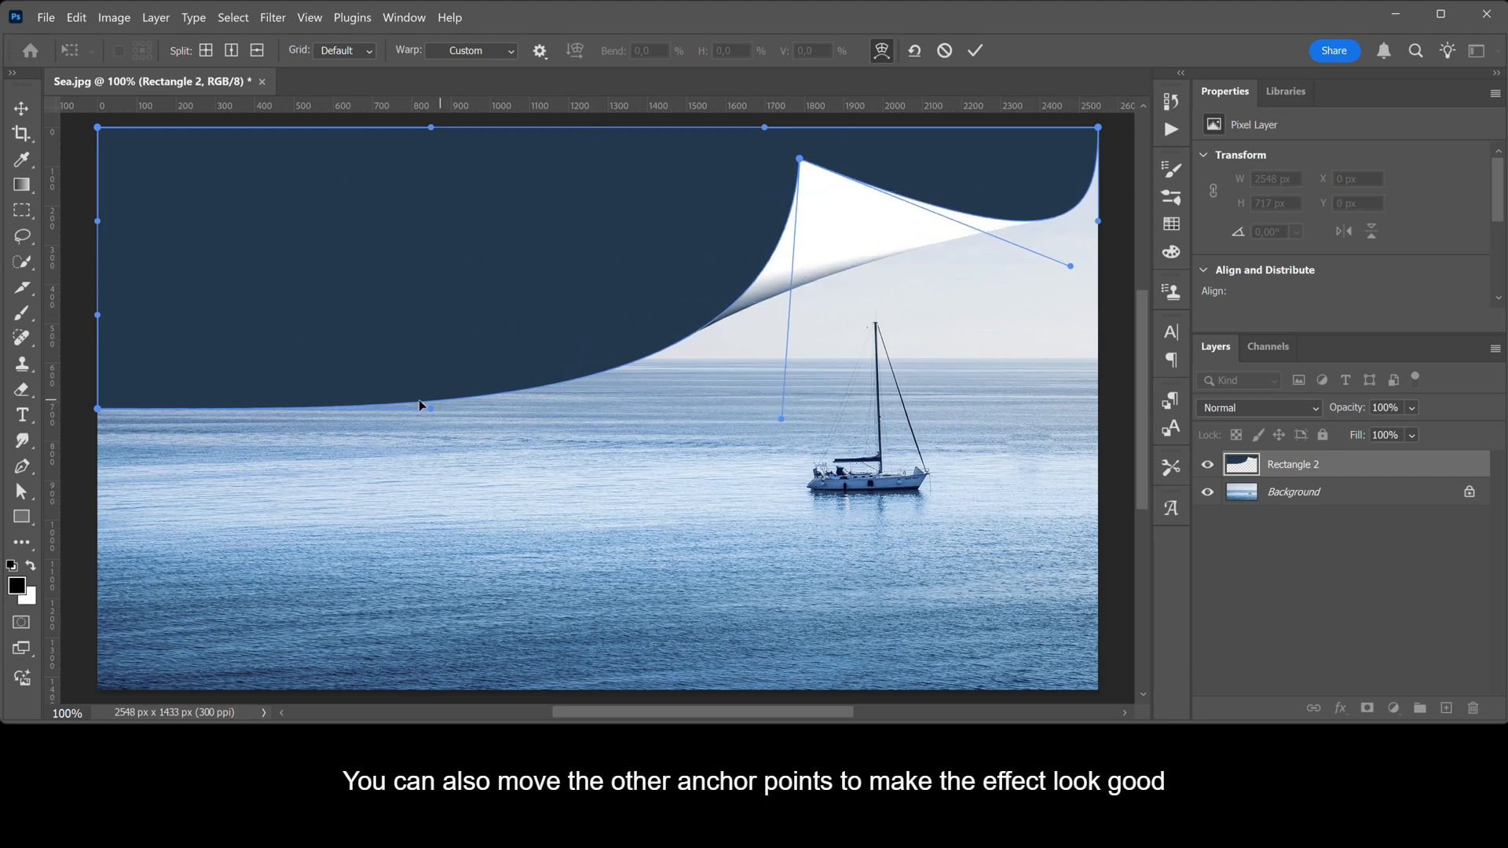
{"action": "left_click_drag", "start_coordinate": [430, 409], "coordinate": [432, 406]}
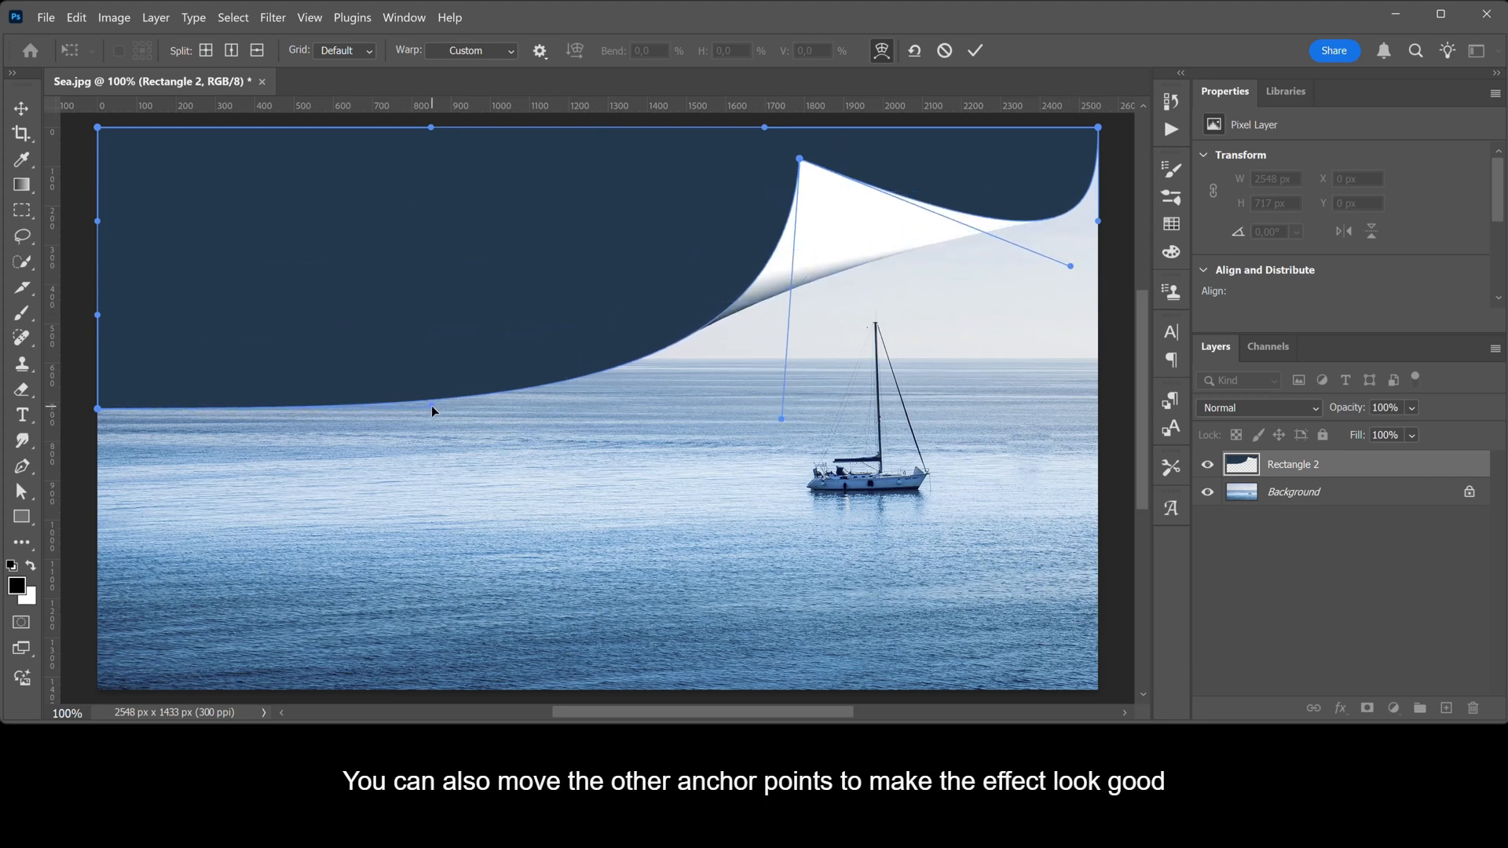
{"action": "left_click_drag", "start_coordinate": [1098, 222], "coordinate": [1085, 200]}
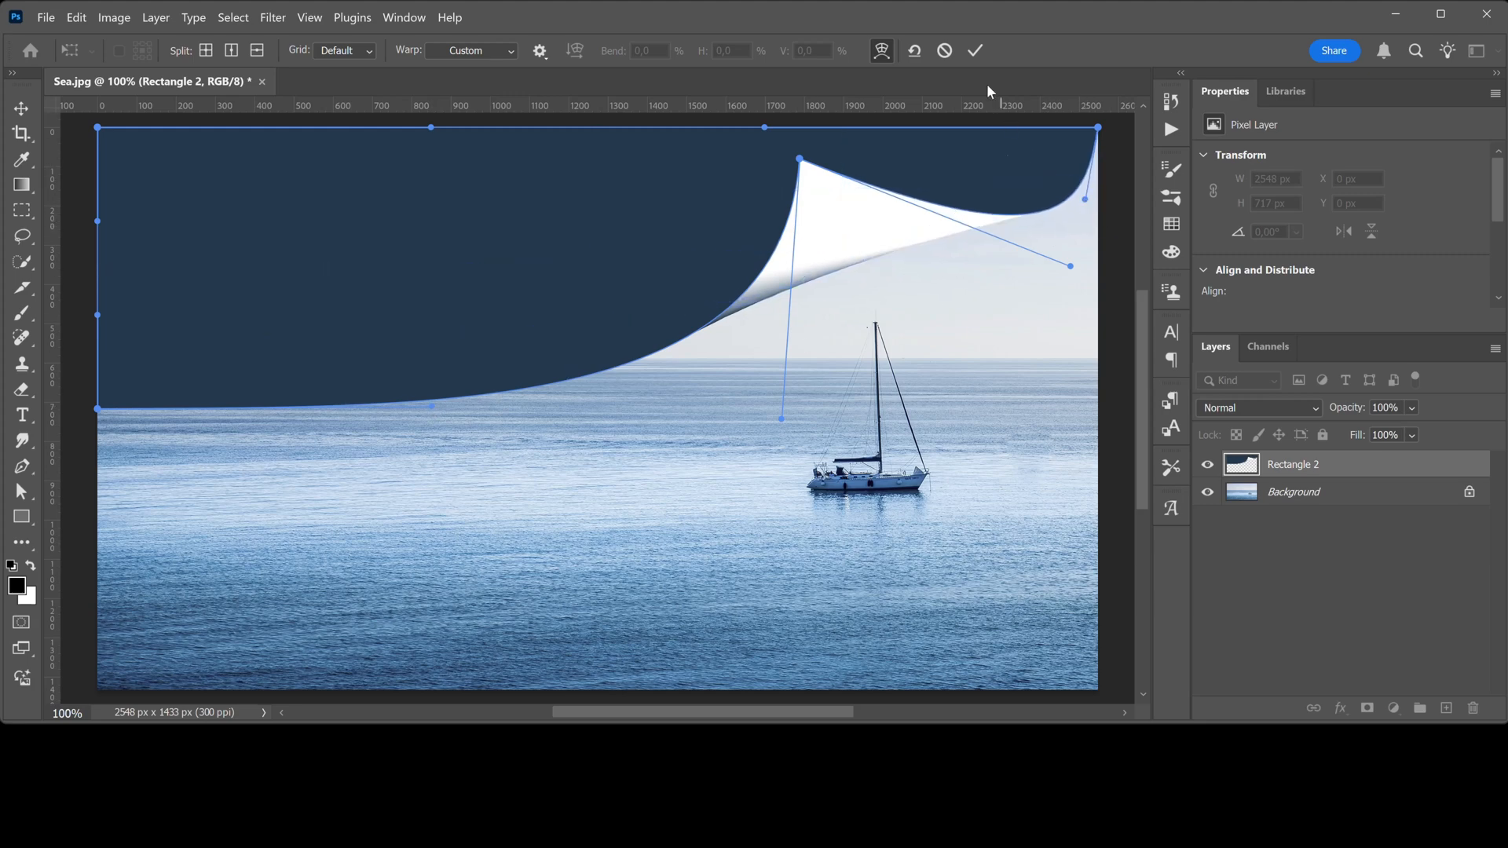
{"action": "left_click", "coordinate": [975, 50]}
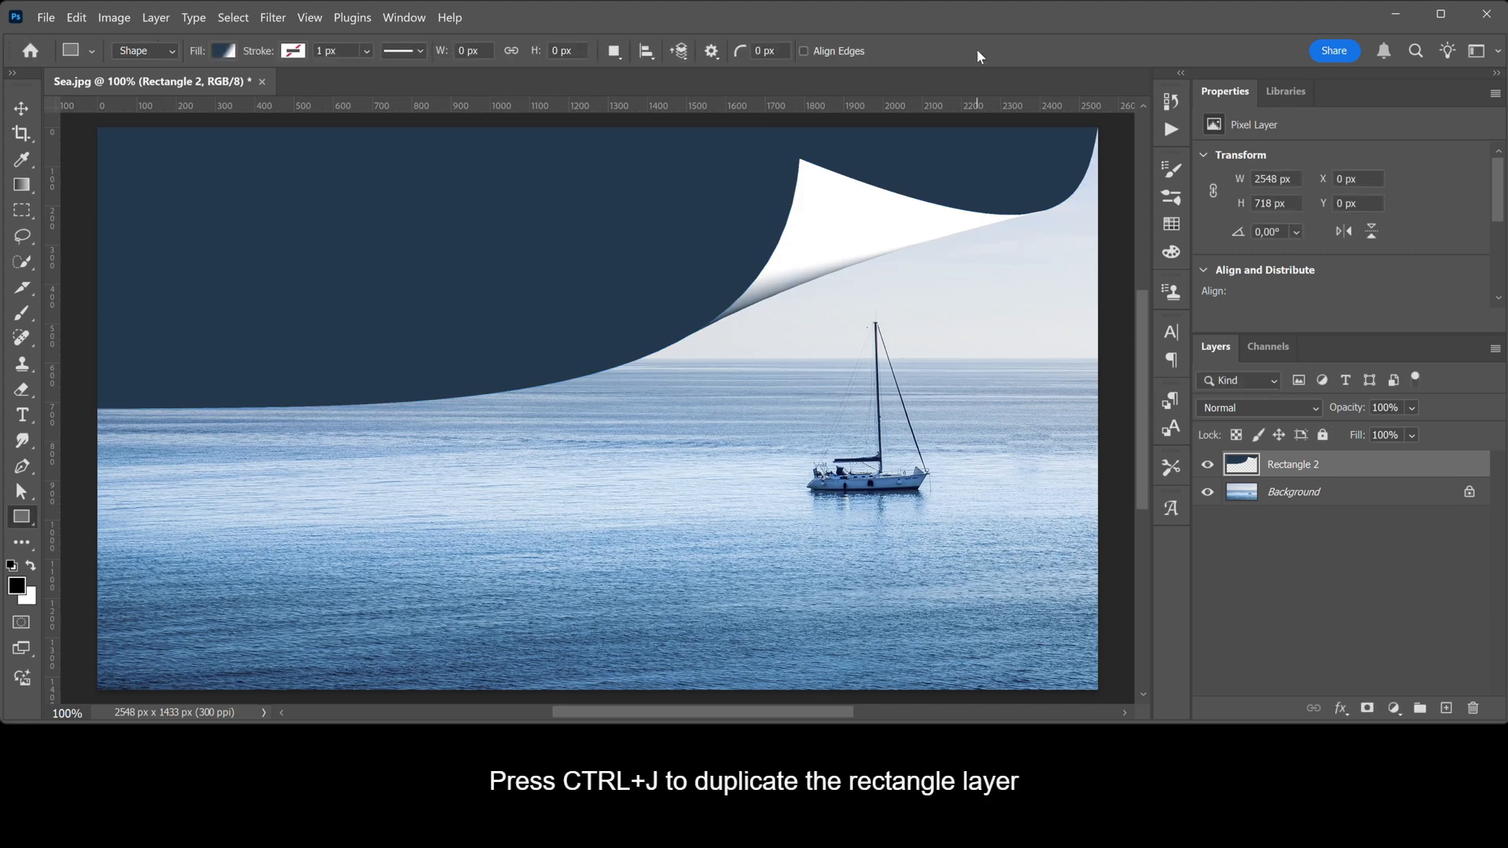
Duplicate the curled rectangle layer, flip the copy vertically and move it down to fill the lower half of the canvas
{"action": "key", "text": "ctrl+j"}
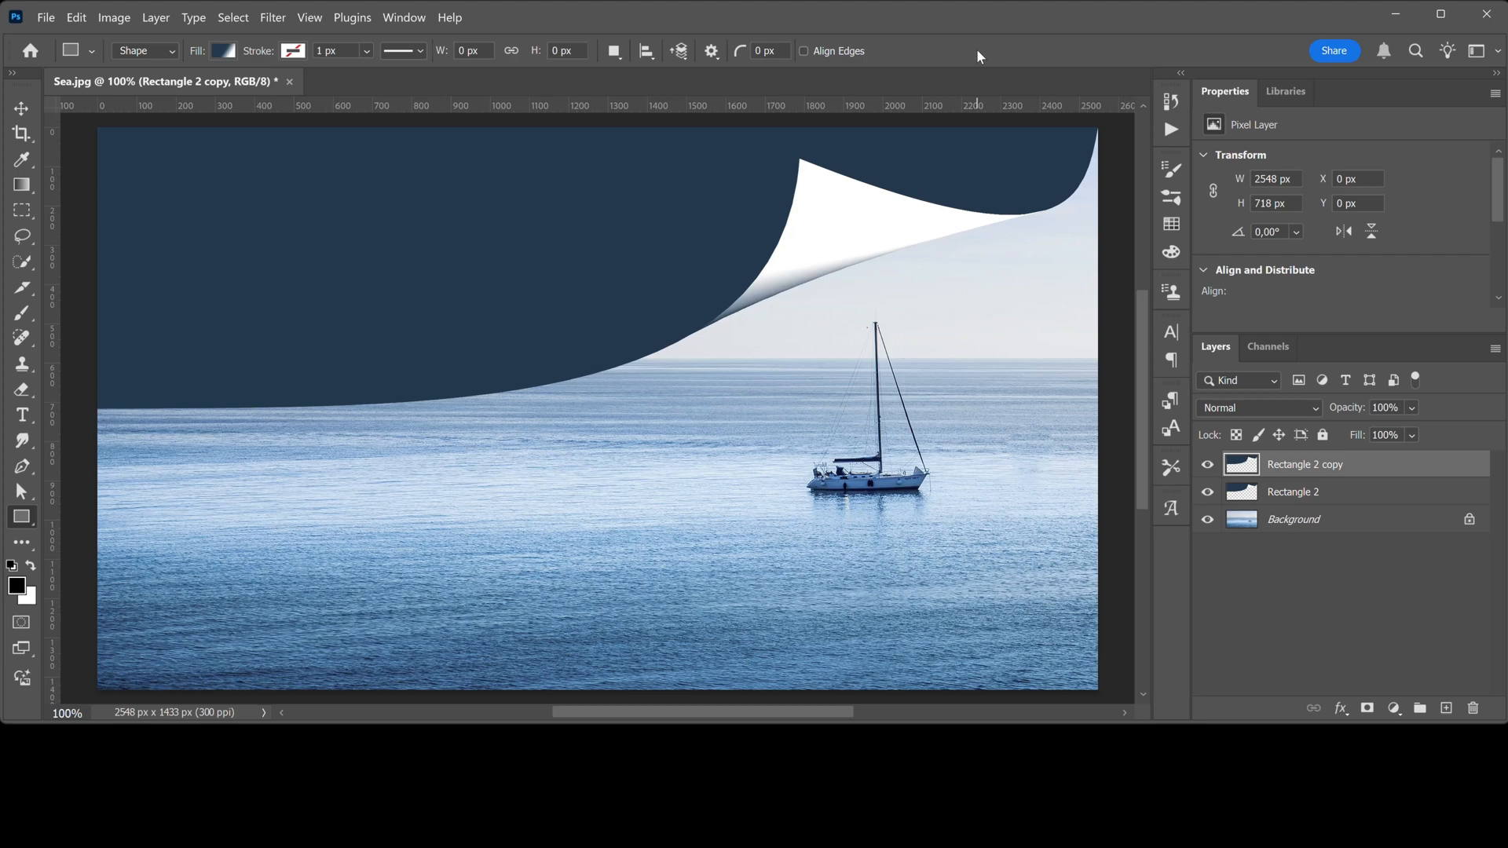
{"action": "key", "text": "ctrl+t"}
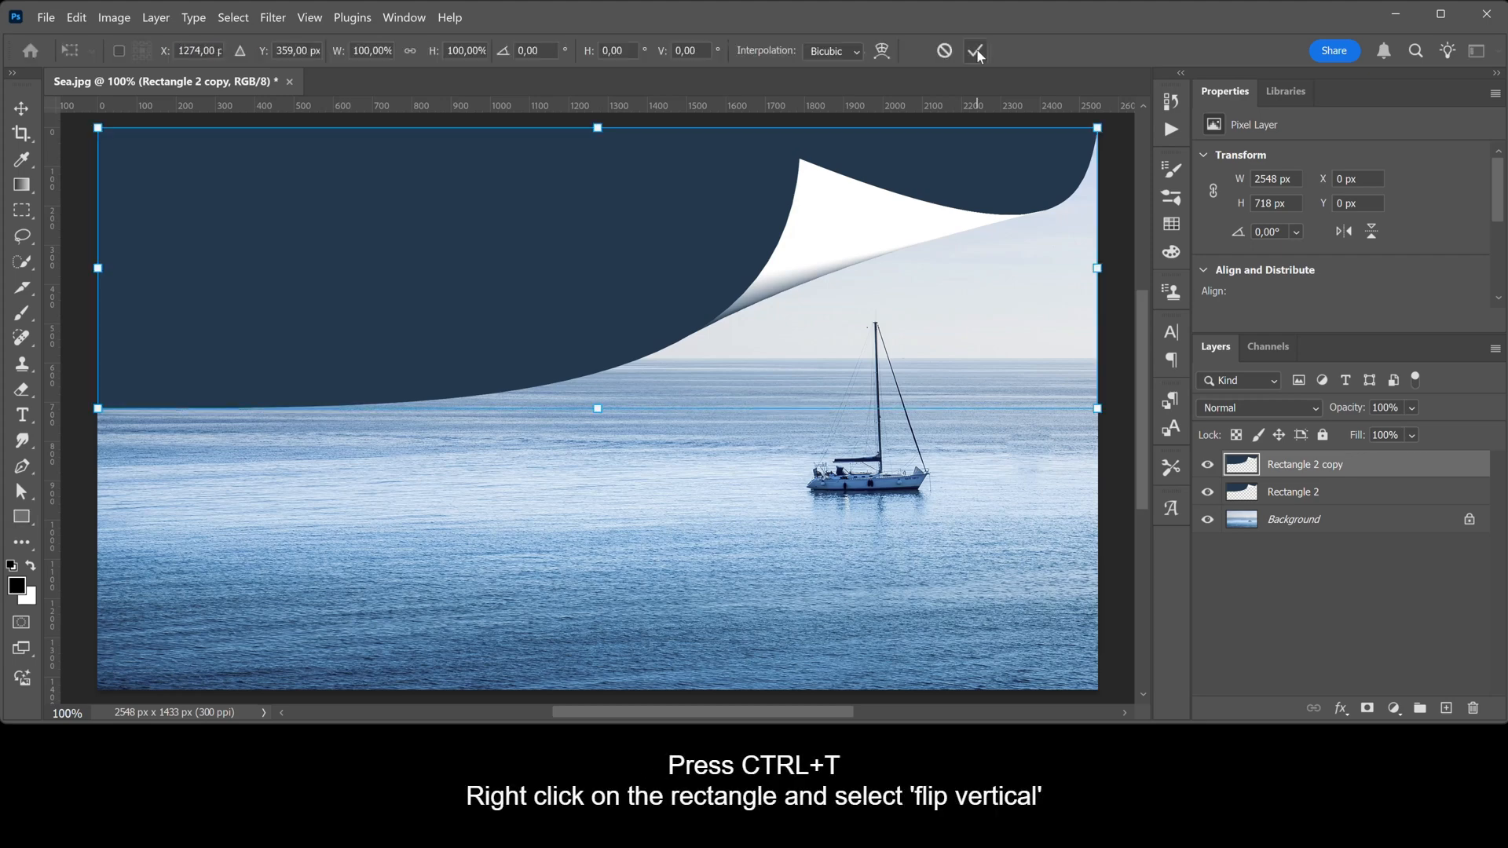
{"action": "right_click", "coordinate": [919, 179]}
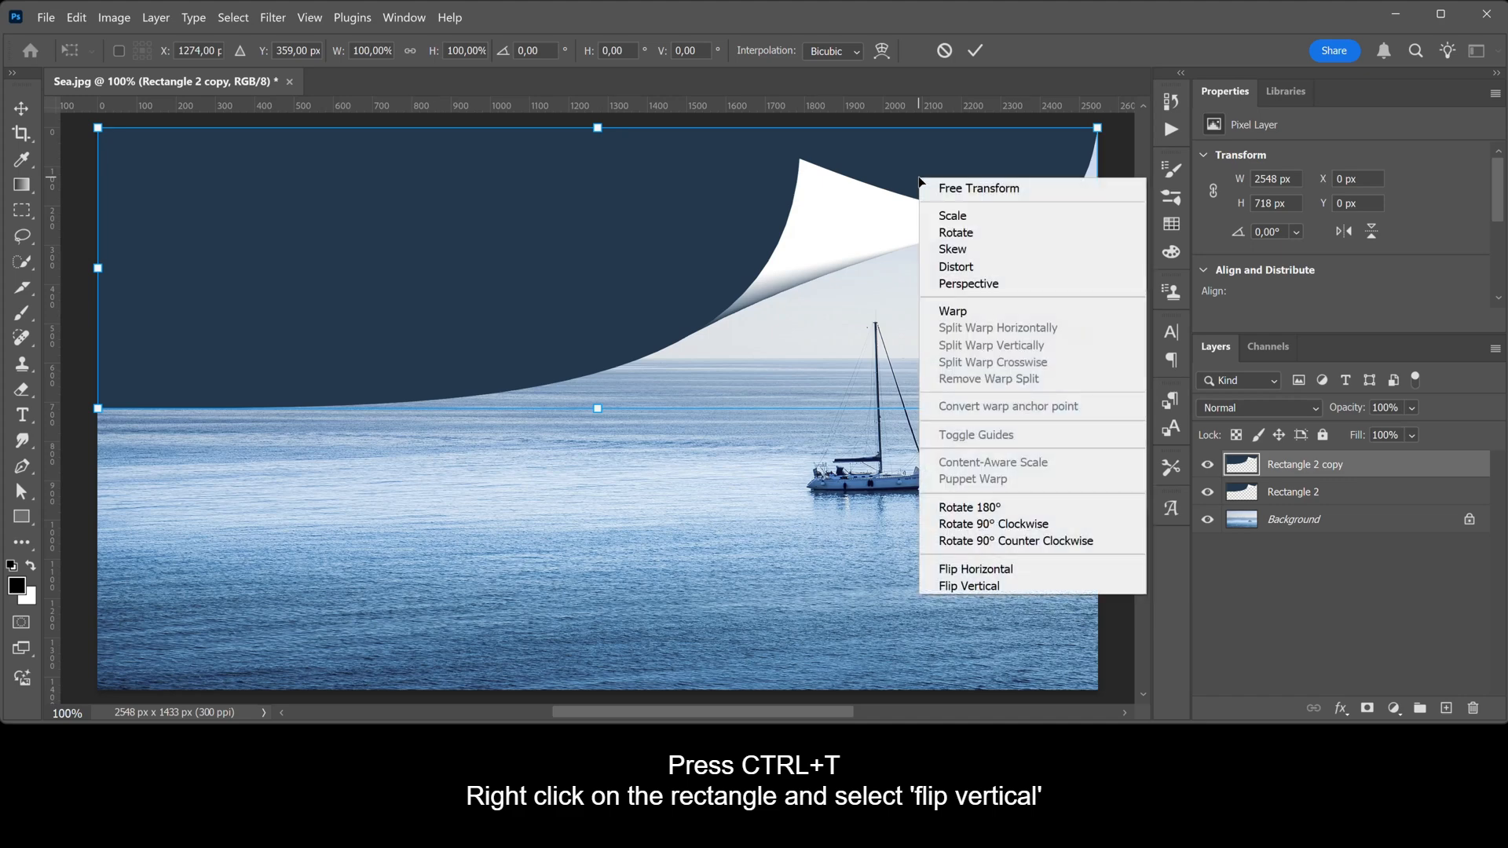
{"action": "left_click", "coordinate": [1018, 589]}
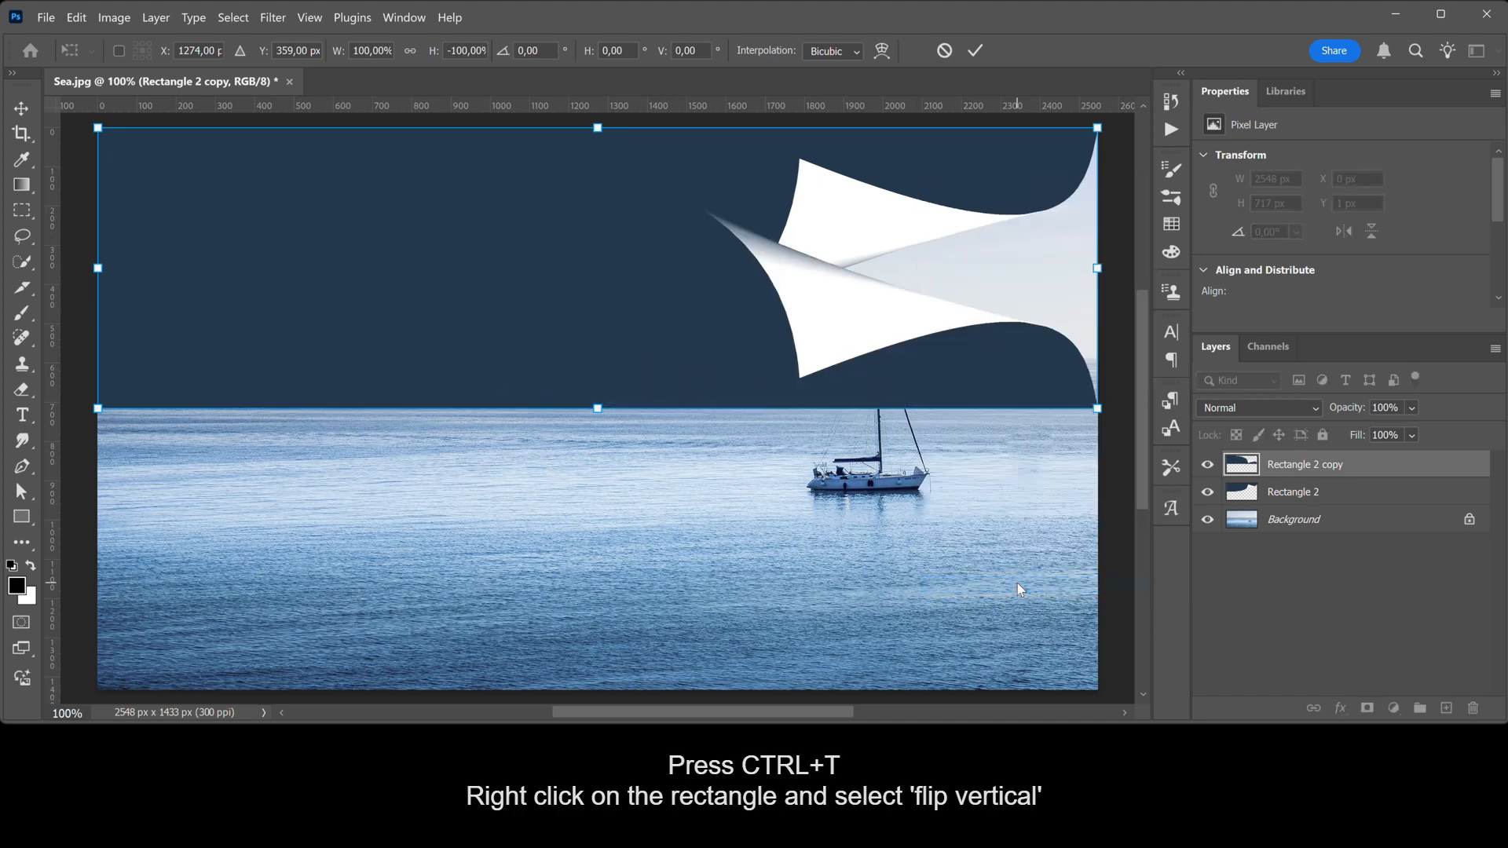
{"action": "left_click_drag", "start_coordinate": [649, 329], "coordinate": [647, 595]}
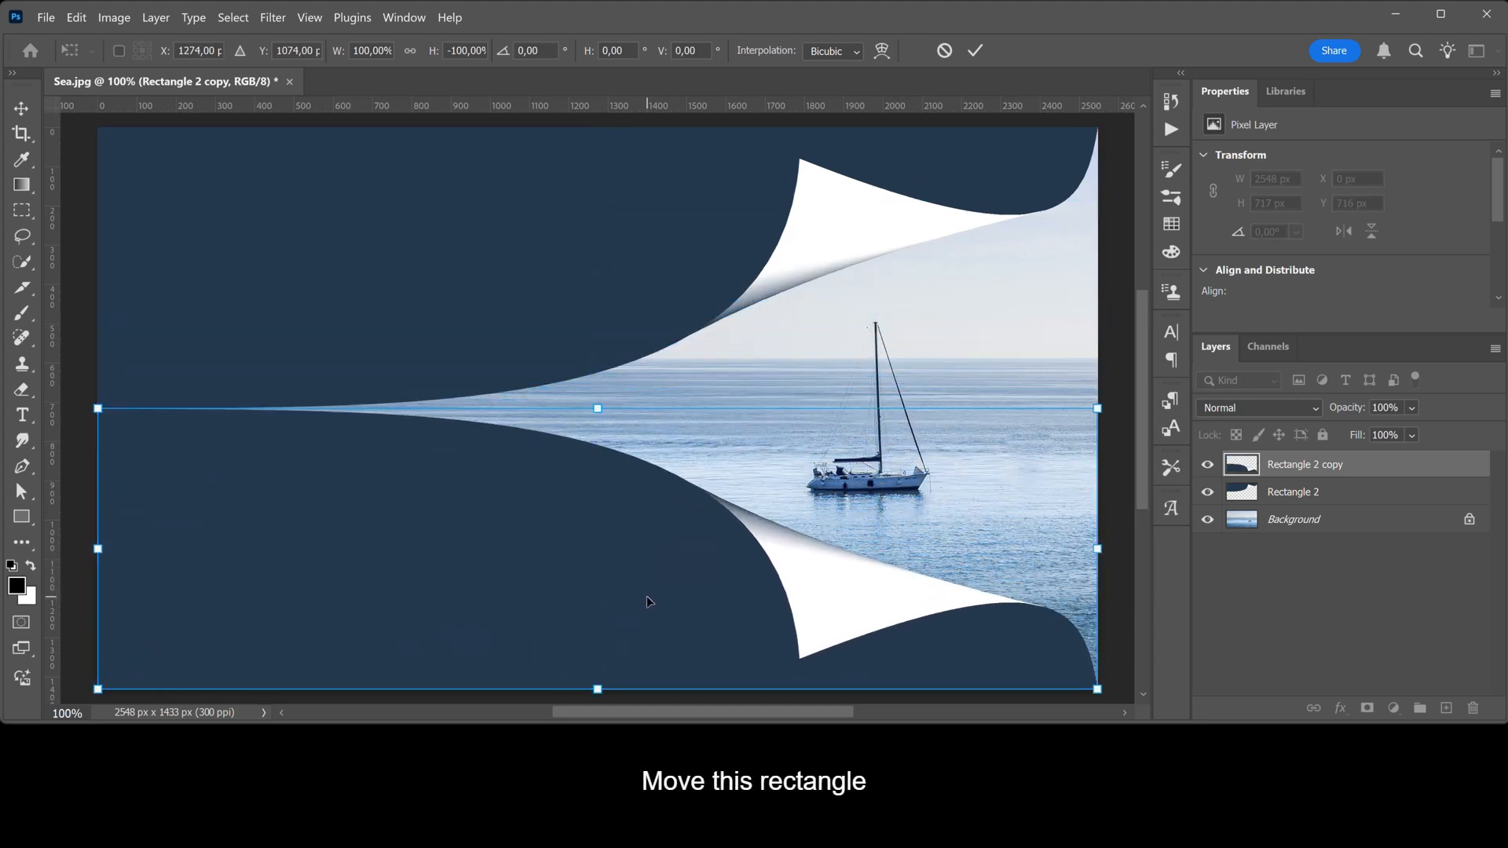
{"action": "left_click", "coordinate": [975, 50]}
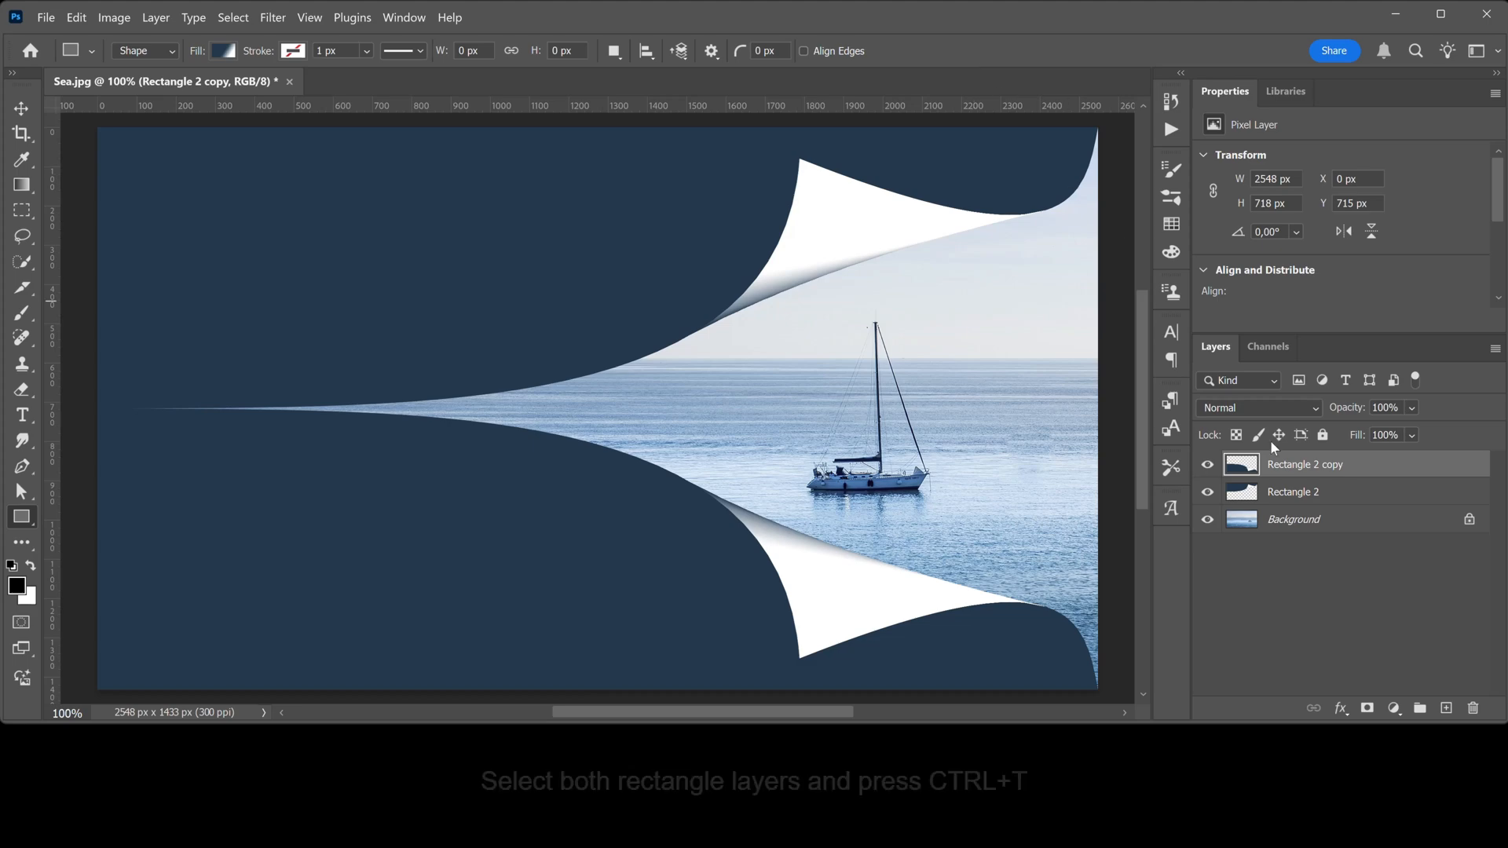
Try to flip both rectangle layers horizontally together with a free transform, then cancel it
{"action": "left_click", "coordinate": [1360, 494], "text": "ctrl"}
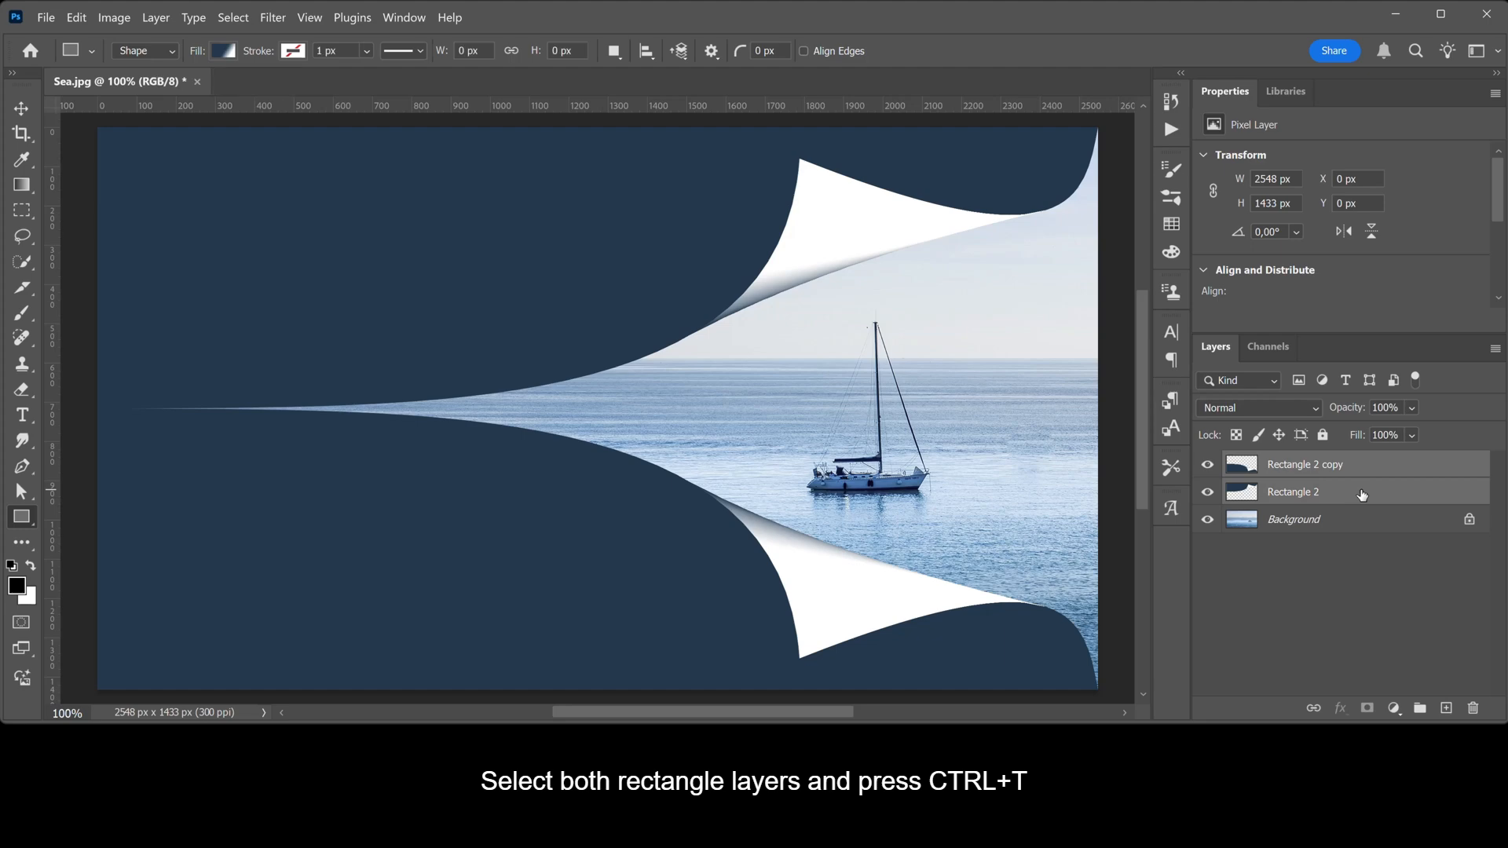
{"action": "key", "text": "ctrl+t"}
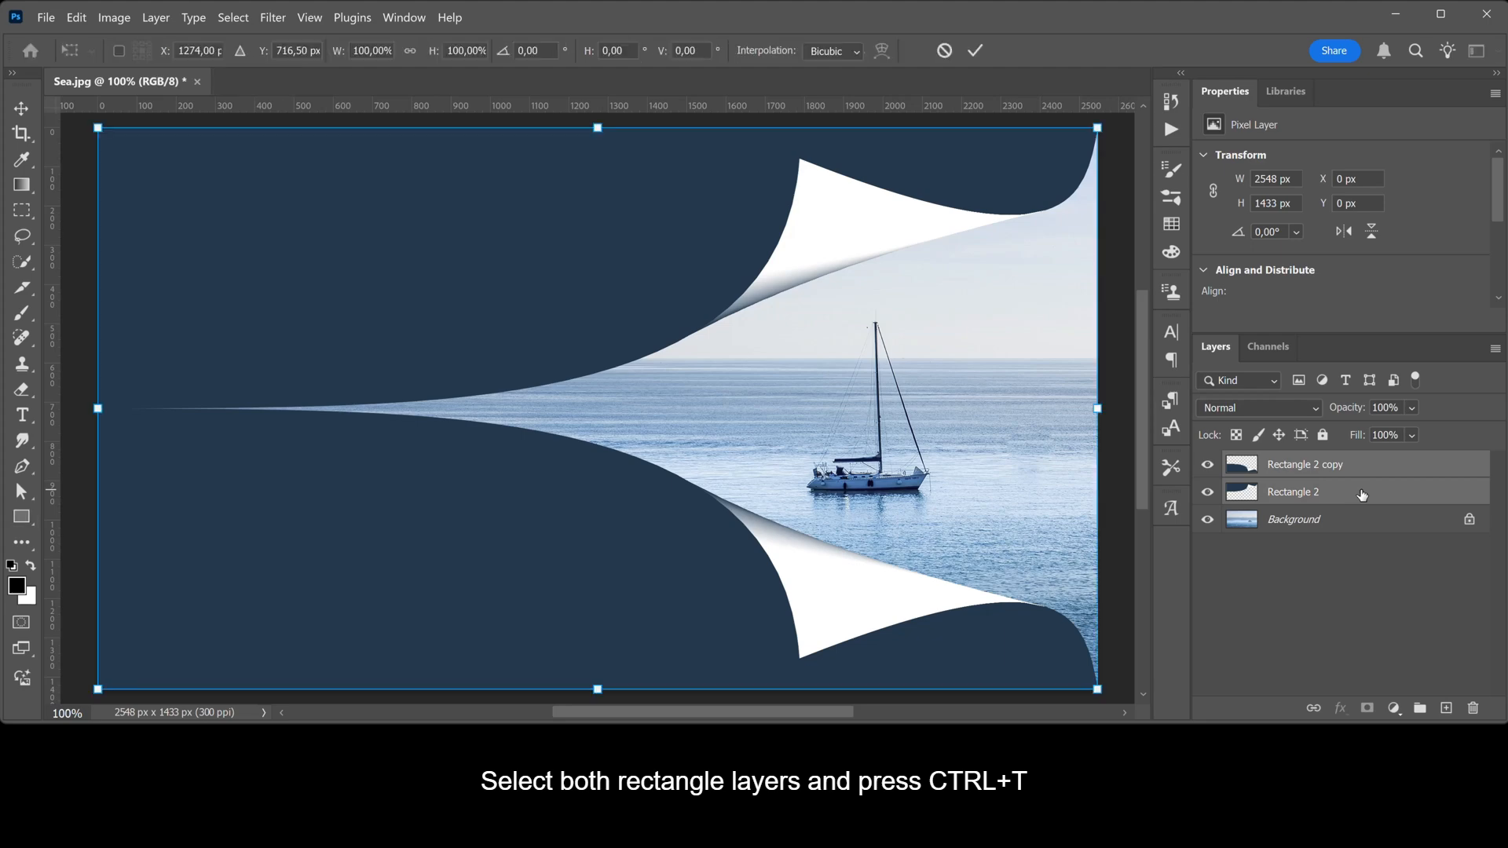
{"action": "right_click", "coordinate": [1027, 338]}
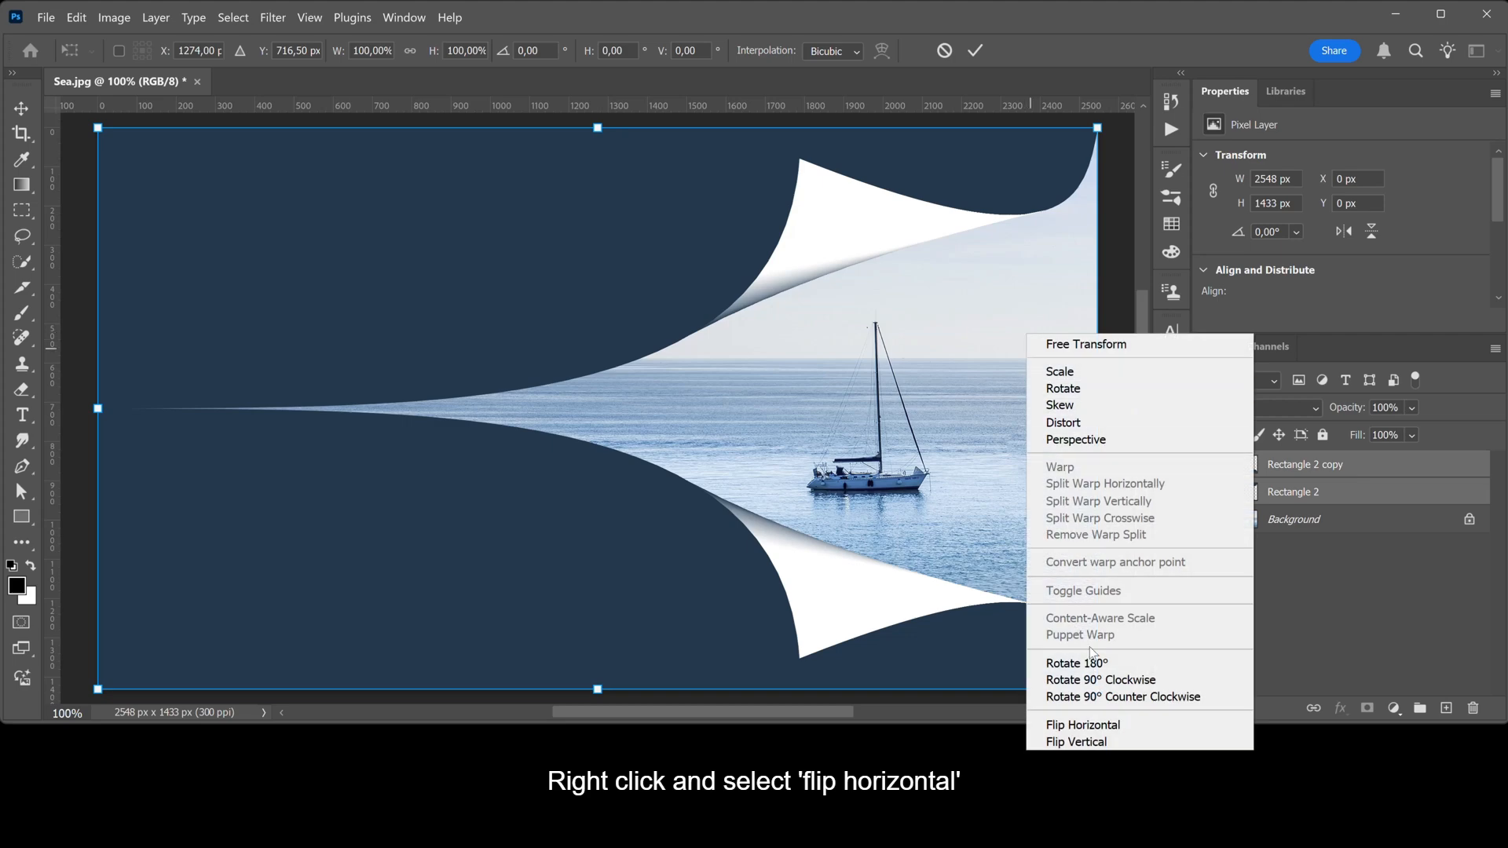
{"action": "left_click", "coordinate": [1132, 730]}
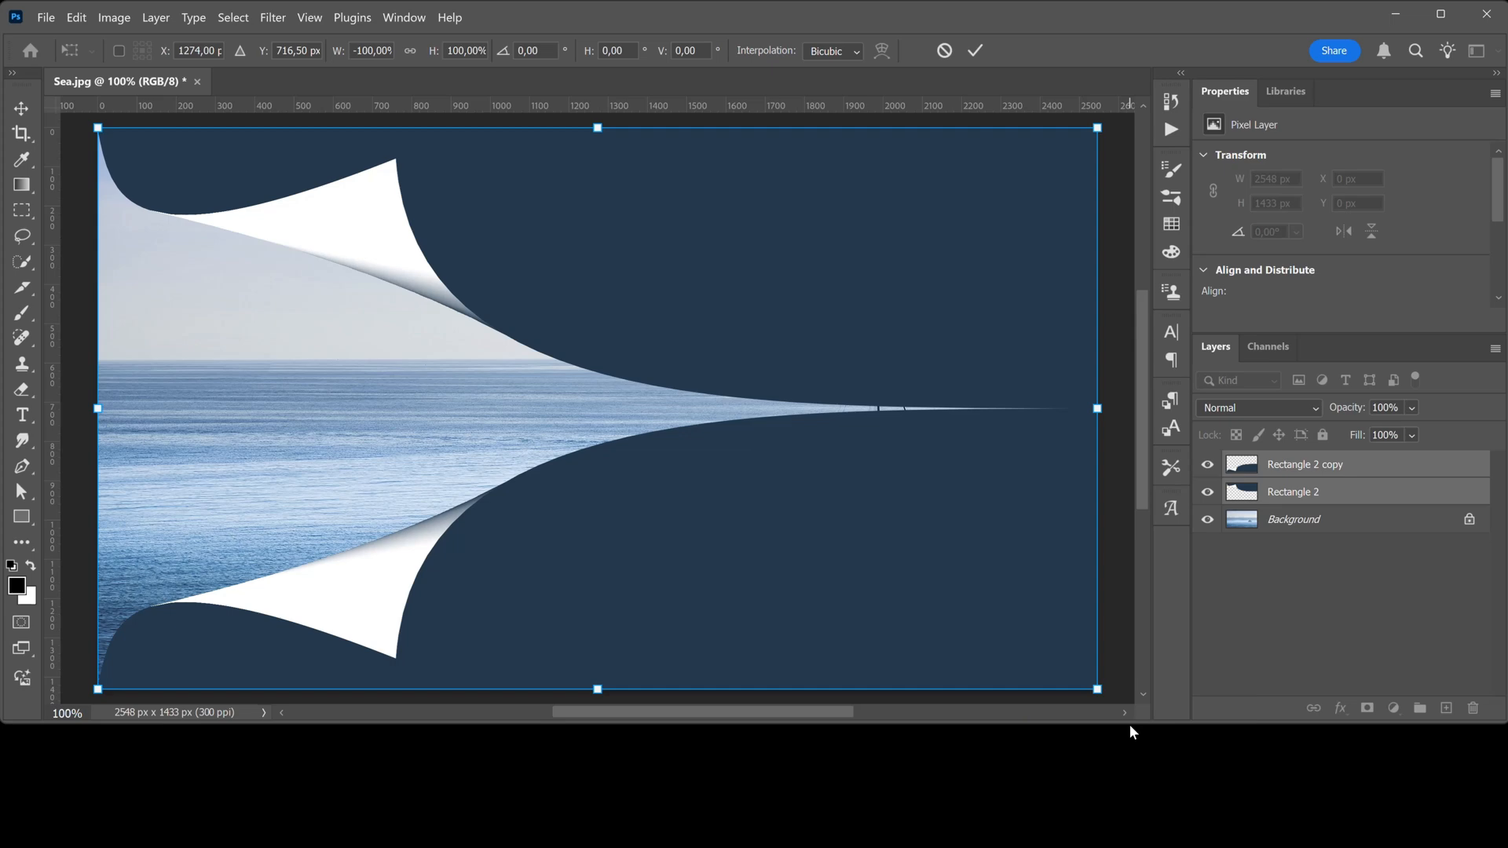
{"action": "left_click", "coordinate": [942, 51]}
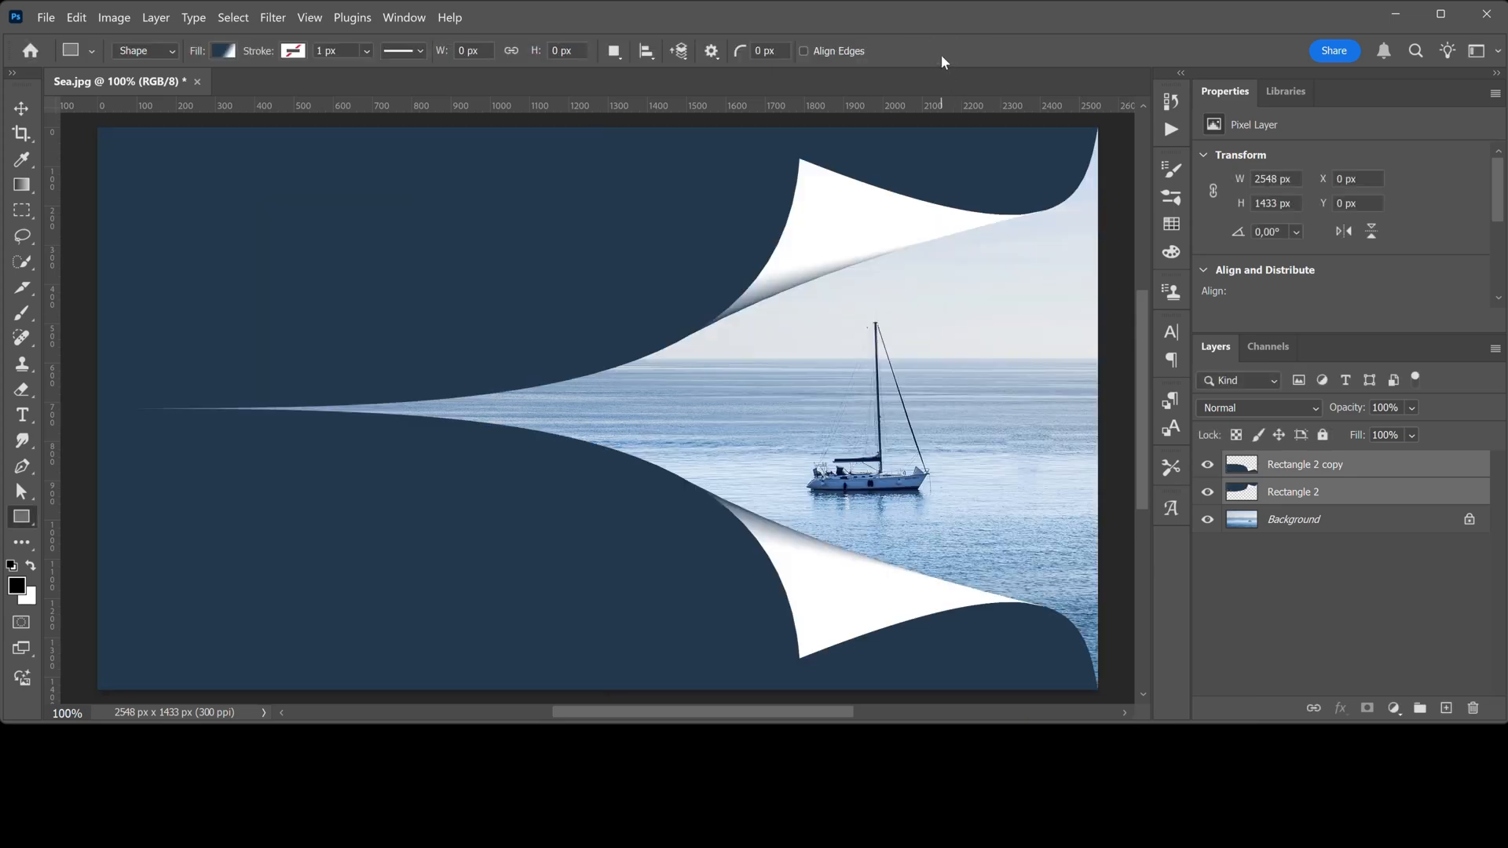